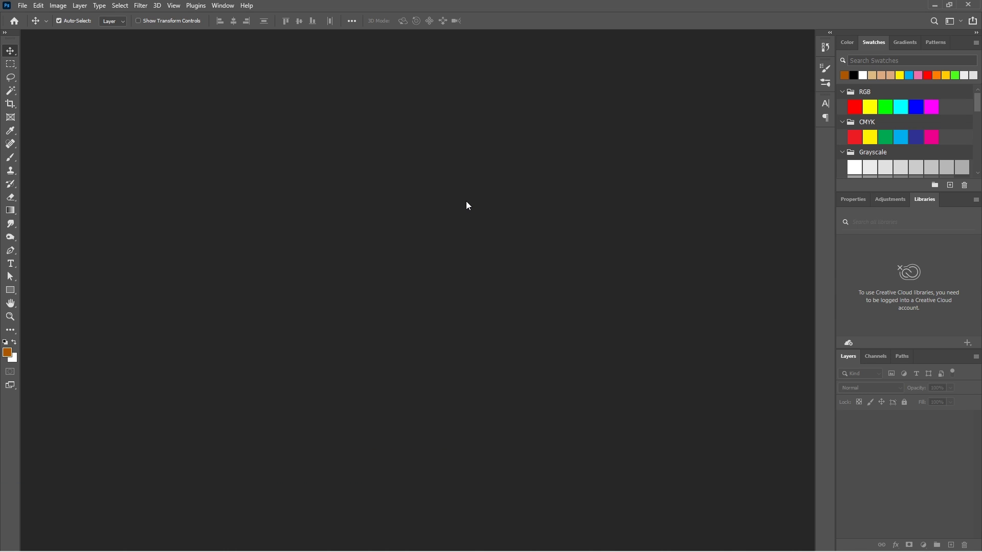
- Start a new document with its size in inches, setting the width to 36 and the height to 12
left_click(23, 5)
left_click(31, 14)
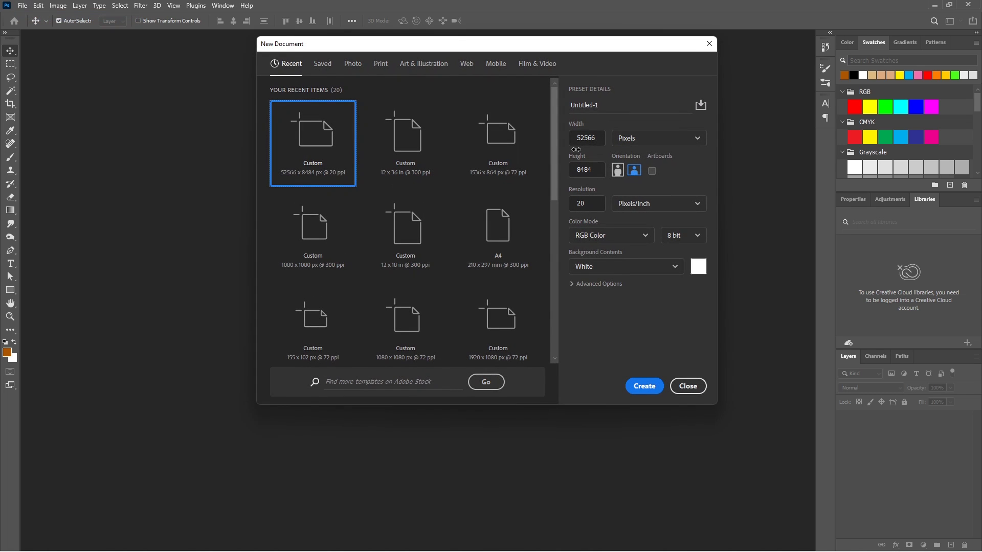
left_click(631, 140)
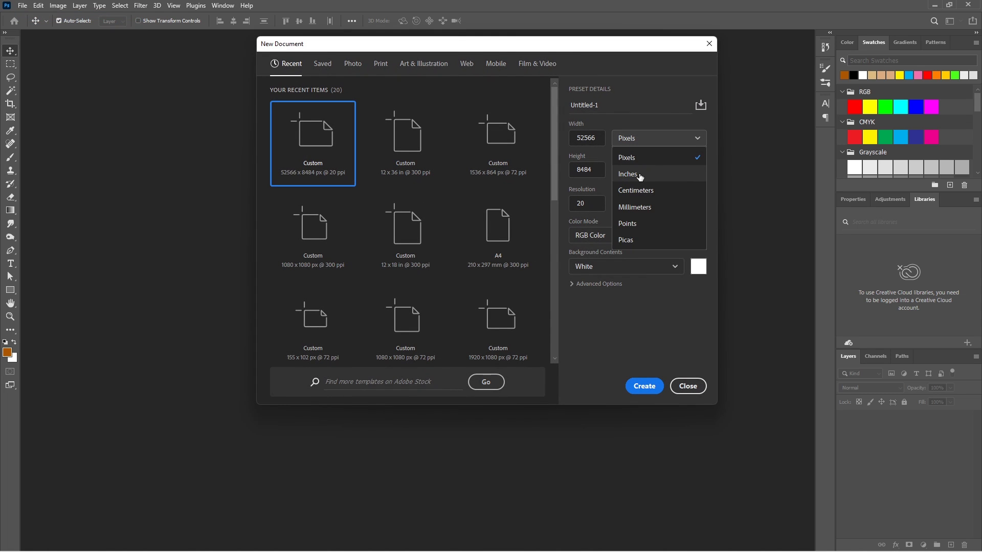
left_click(641, 174)
double_click(580, 138)
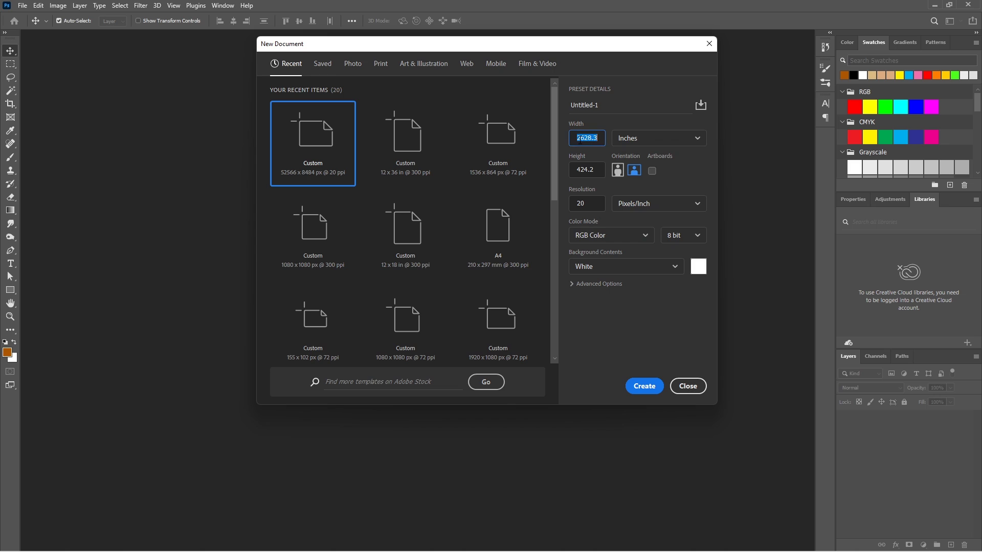
type("36")
key("Tab")
key("Tab")
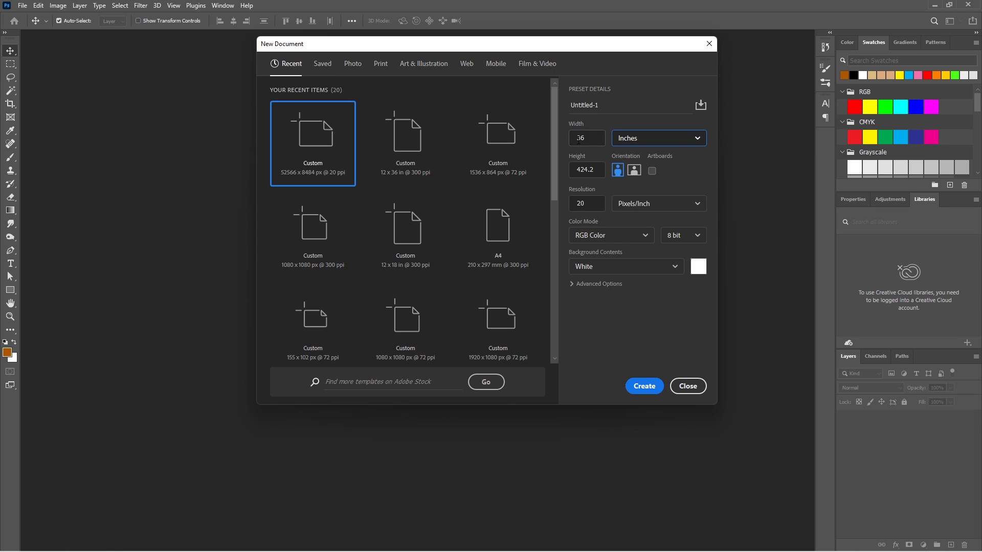
type("1")
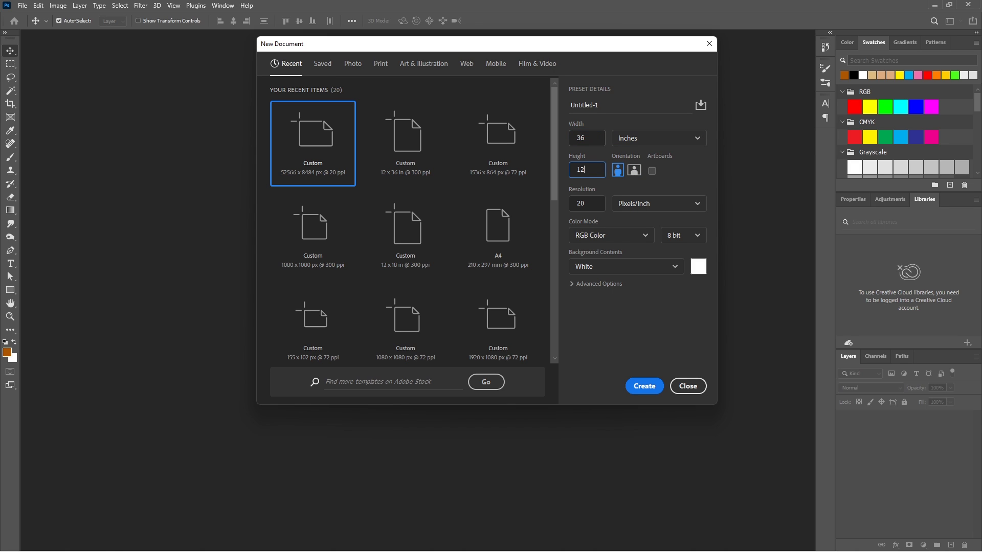
type("2")
- Set the resolution to 300 pixels/inch and create the document
key("Tab")
type("300")
key("Tab")
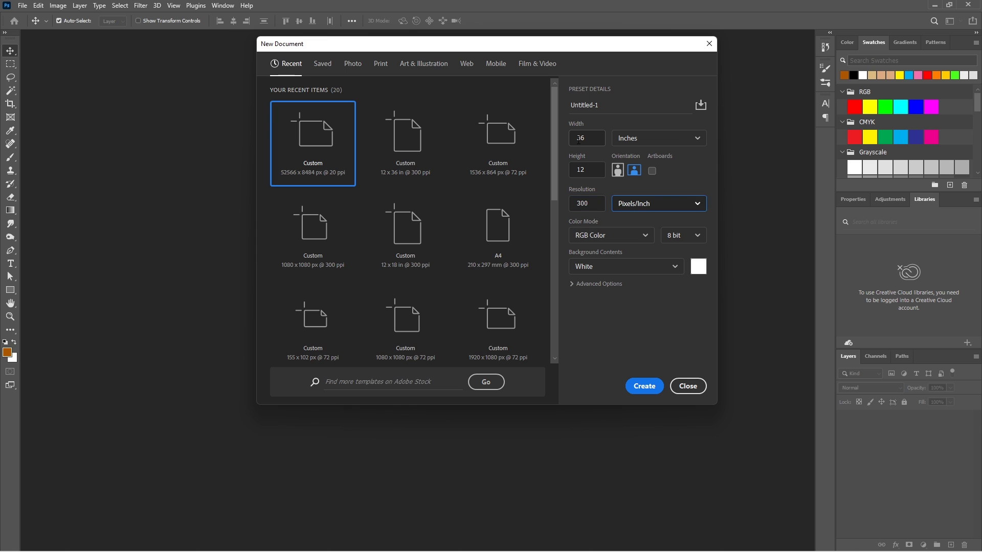
key("Tab")
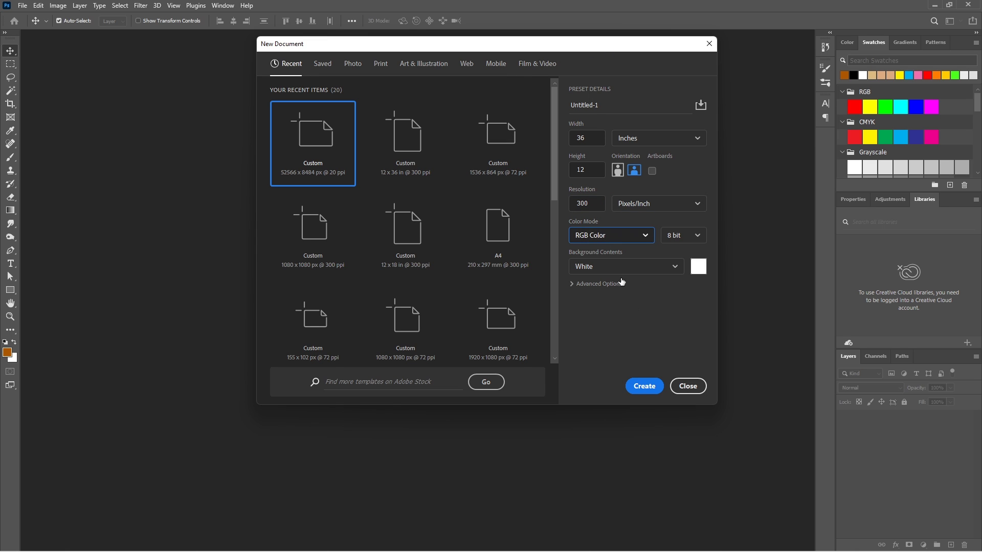
left_click(642, 389)
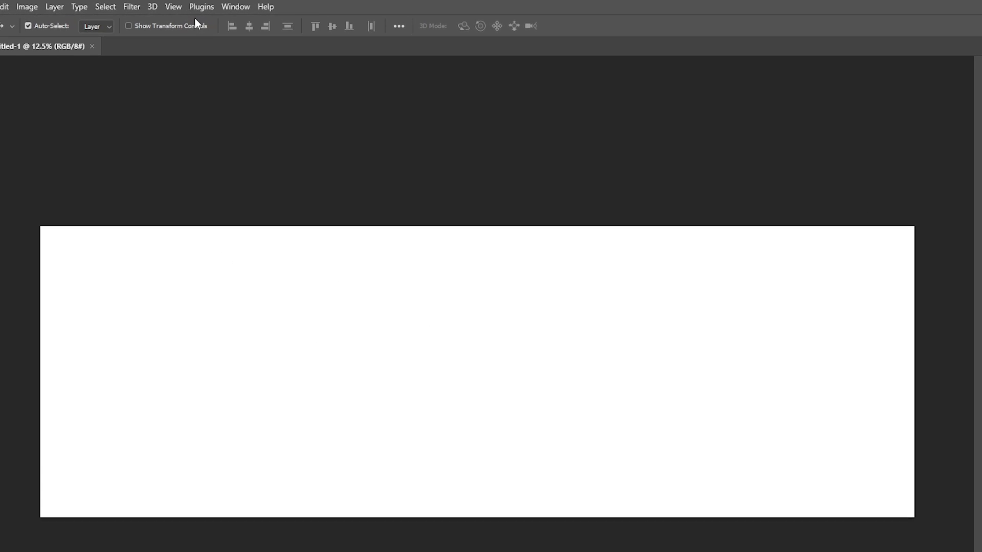
- Add a guide layout with 2 cm margins on all four sides of the canvas and no columns or rows
left_click(174, 6)
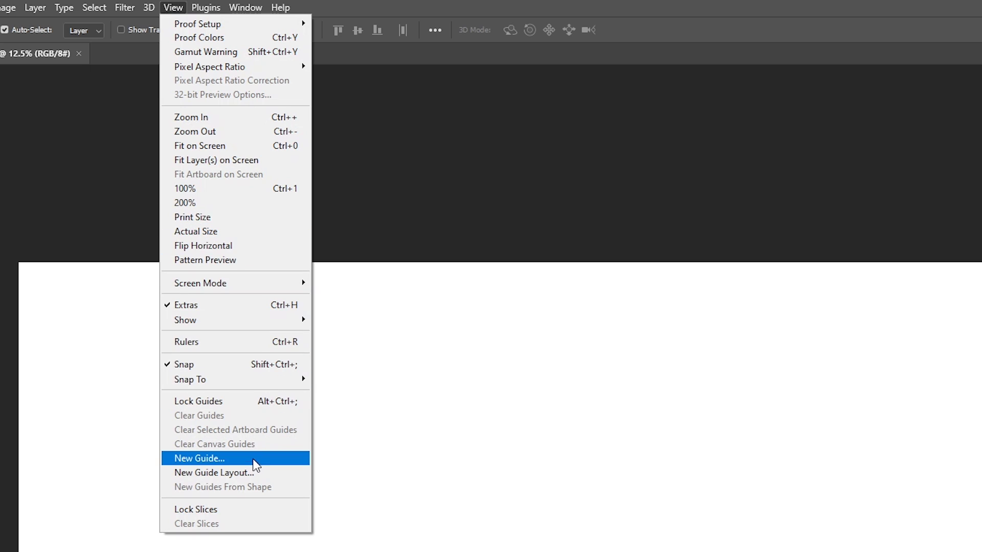
left_click(248, 471)
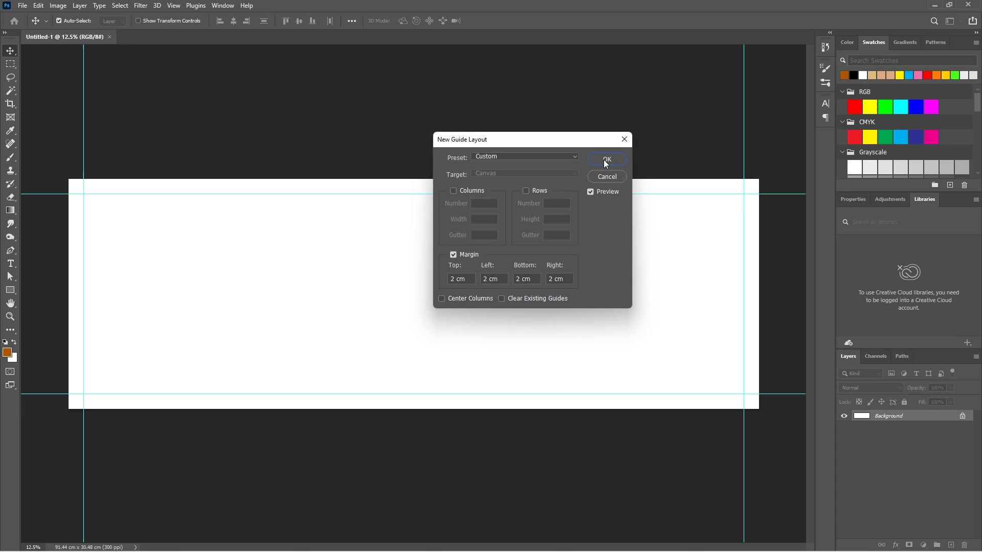
left_click(578, 193)
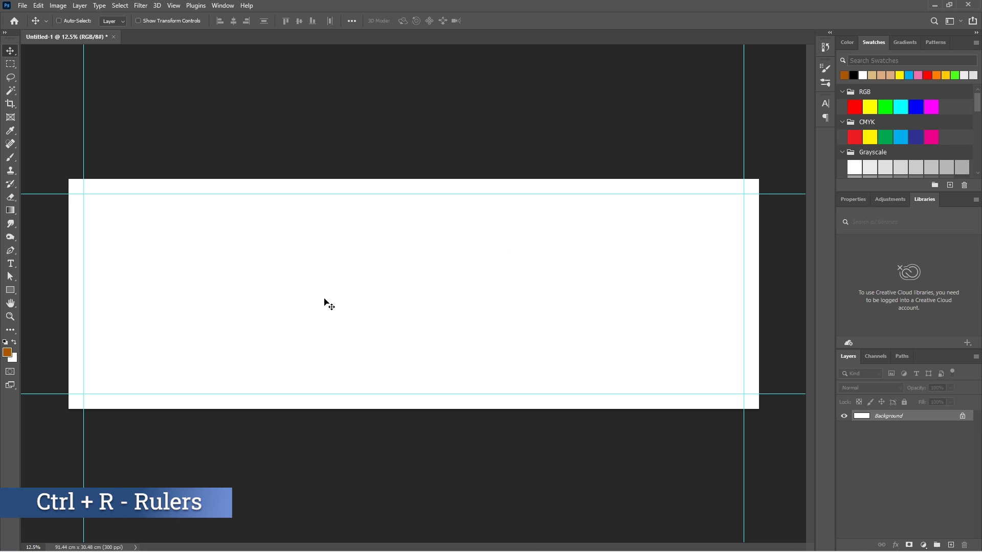
- Show the rulers and try to pull a vertical guide to the middle of the canvas
key("ctrl+r")
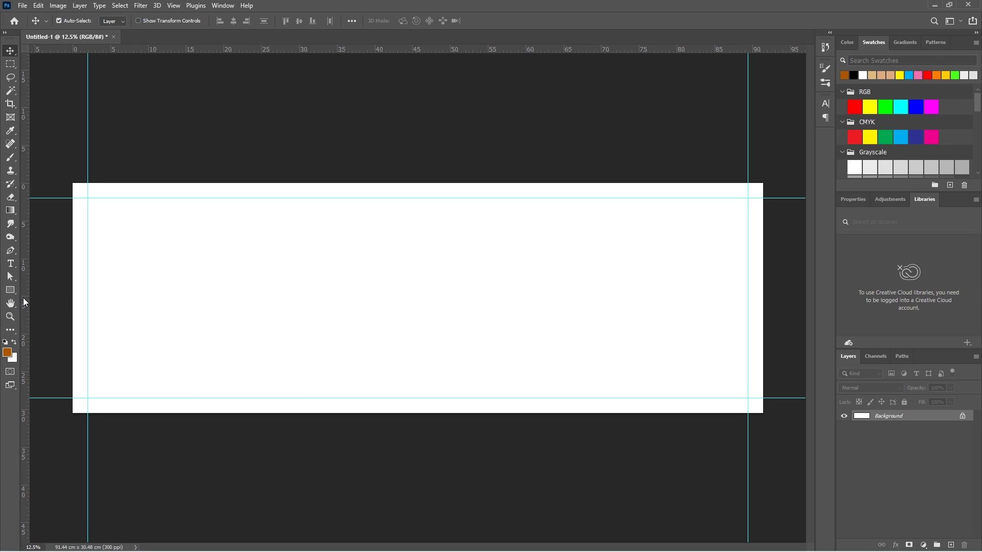
left_click_drag(24, 303, 414, 299)
key("Escape")
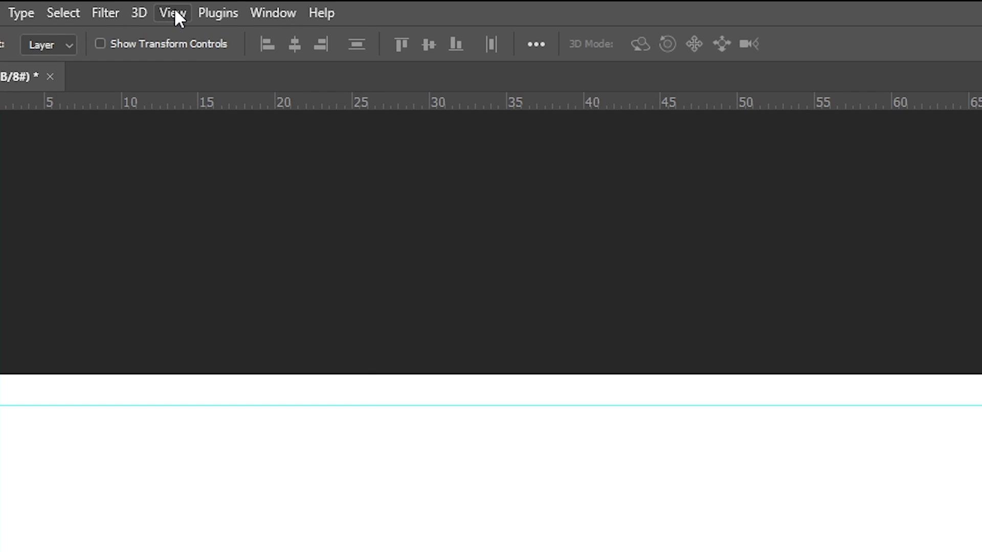
- Turn on snapping and check which elements are enabled as snap targets
left_click(174, 5)
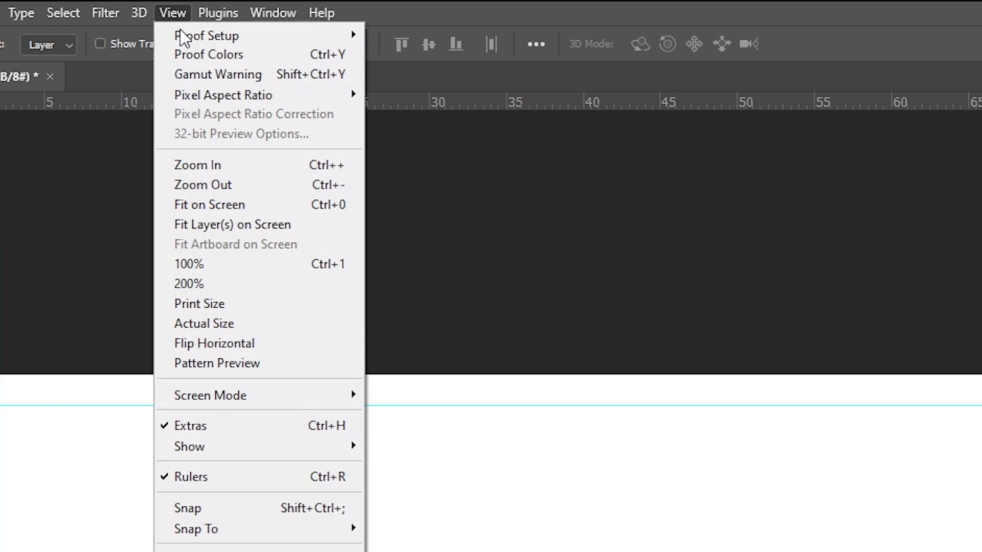
left_click(222, 507)
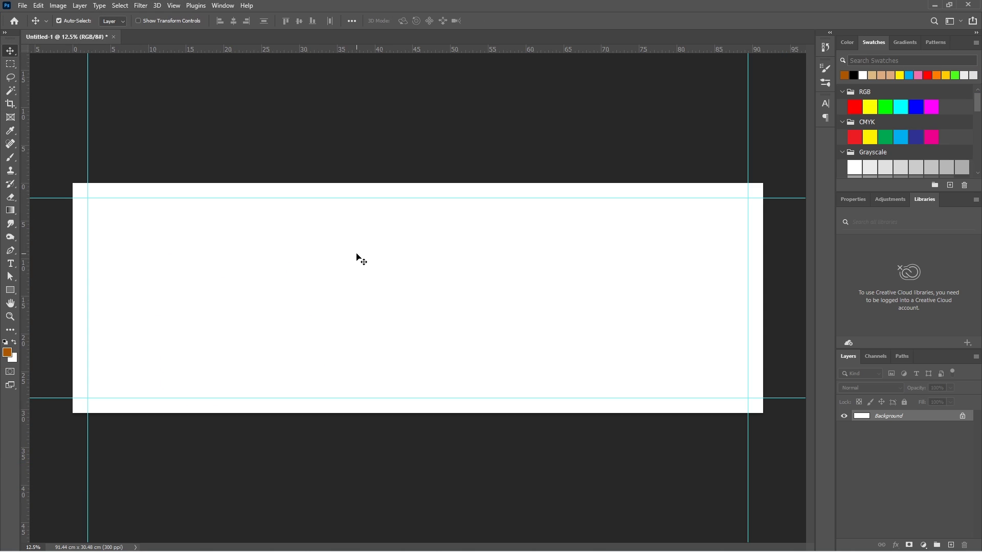
left_click(173, 6)
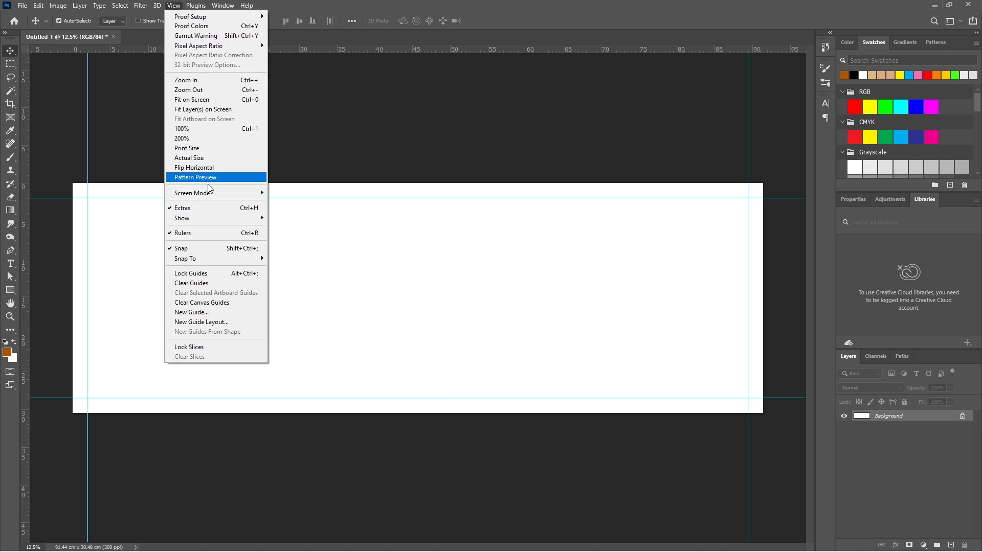
mouse_move(205, 261)
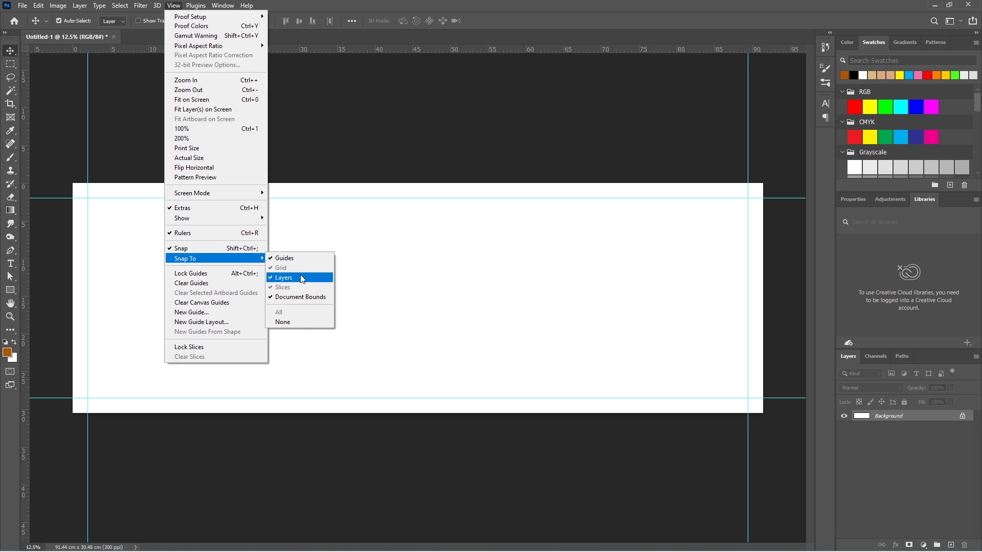
key("Escape")
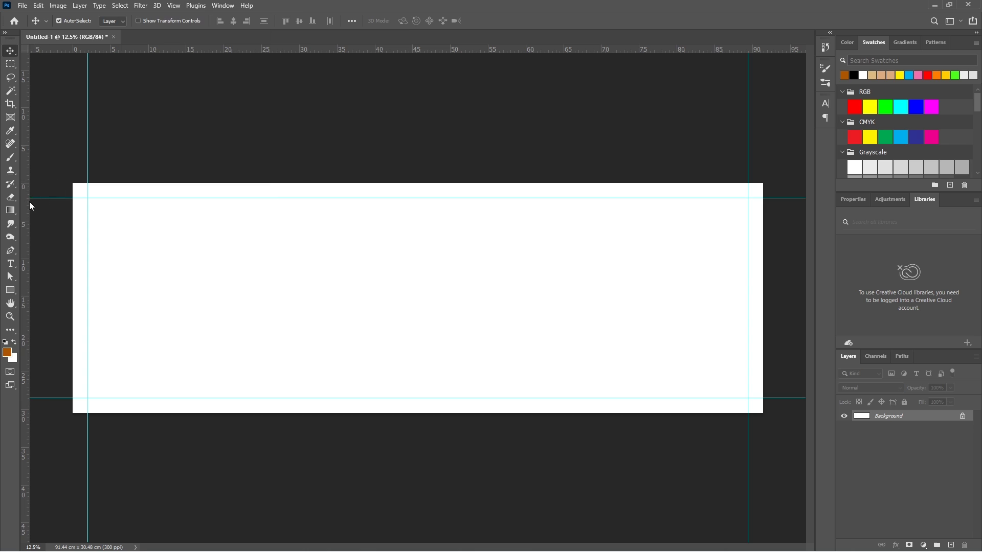
- Place a vertical guide at 45.72 cm, on the horizontal centre of the canvas
left_click_drag(26, 209, 415, 215)
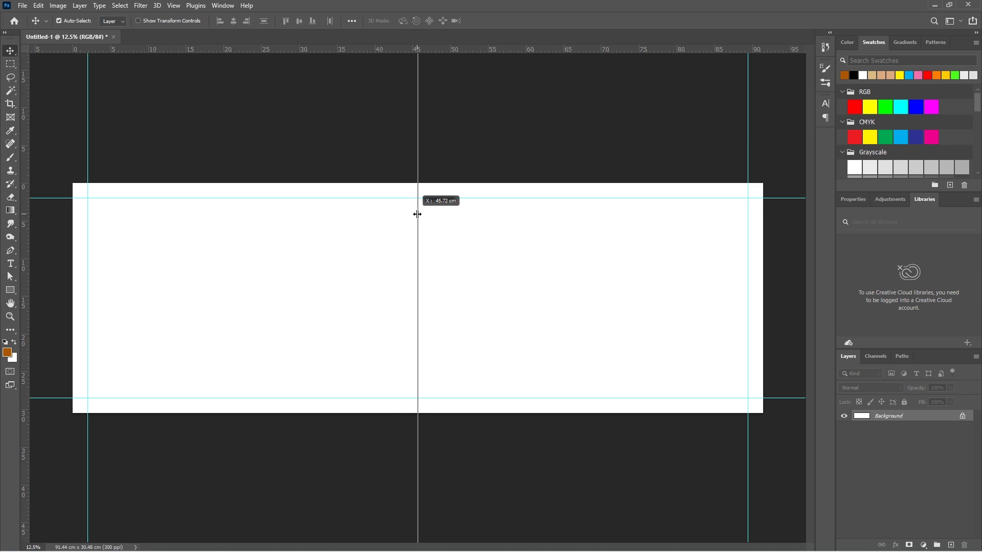
left_click_drag(418, 214, 417, 214)
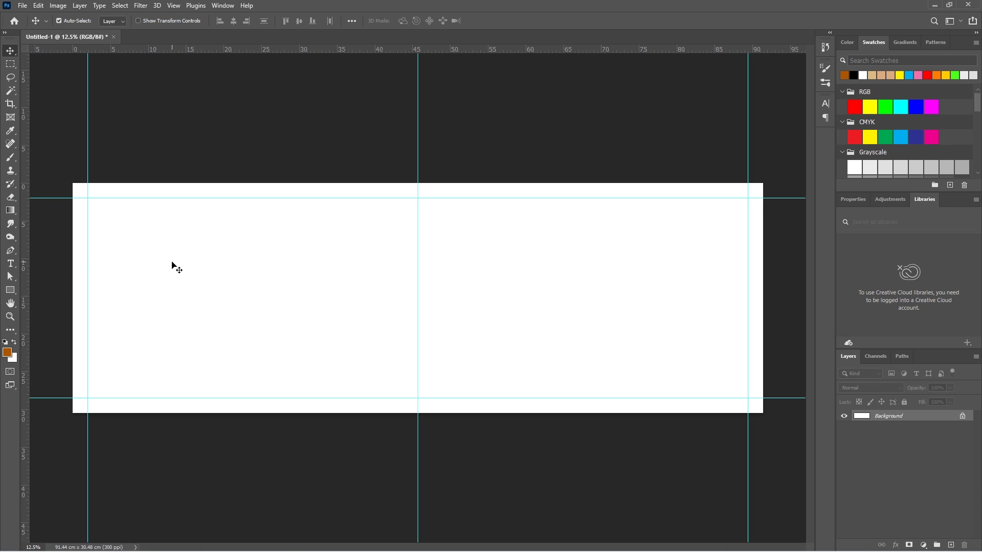
- Create a 36 in by 12 in rectangle and move it so that it covers the whole canvas
left_click(10, 289)
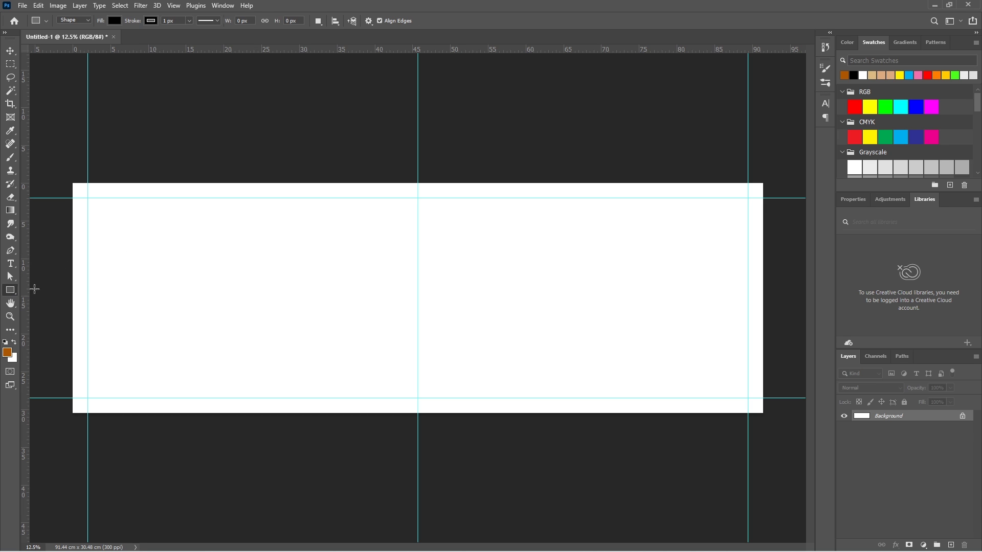
left_click(236, 262)
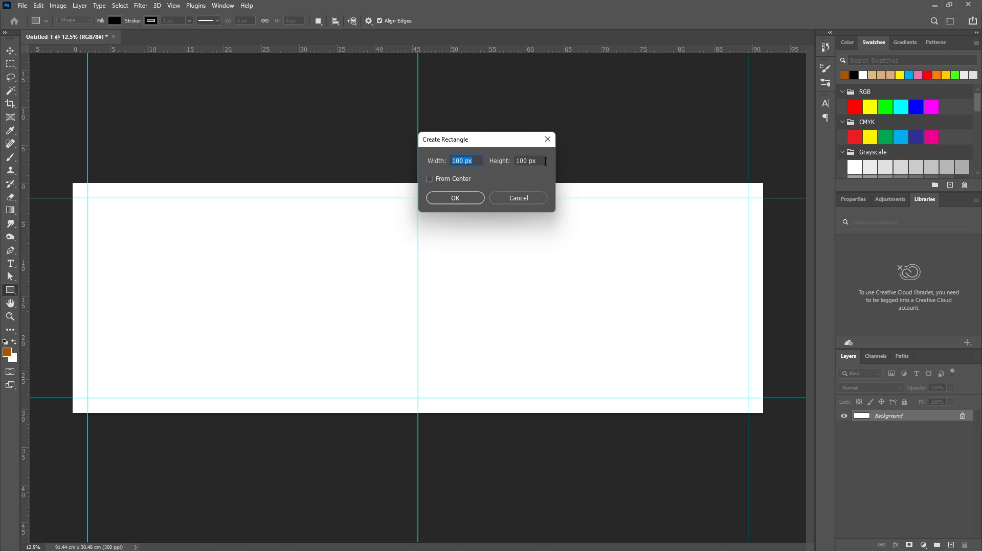
type("36 in")
key("Tab")
type("12 in")
left_click(460, 198)
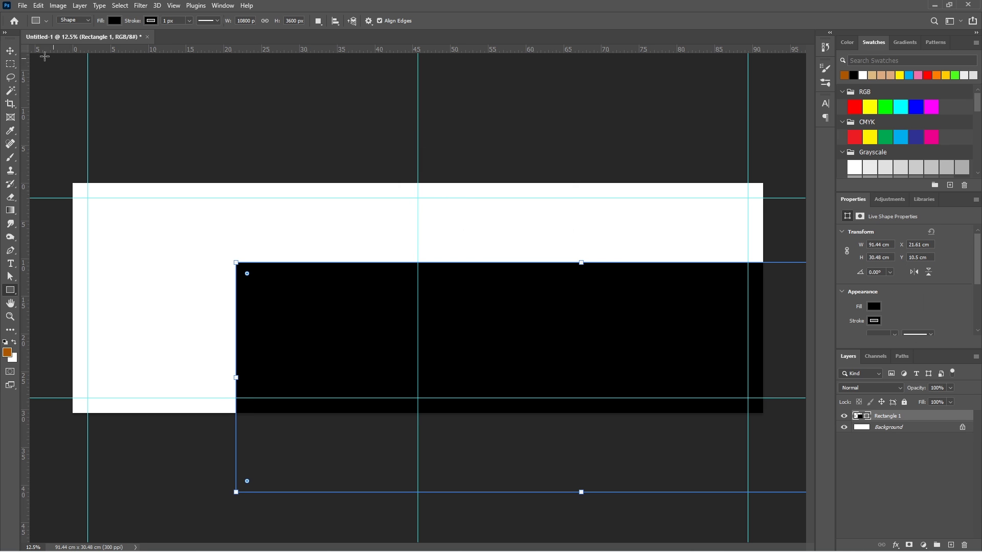
key("v")
left_click_drag(350, 344, 183, 261)
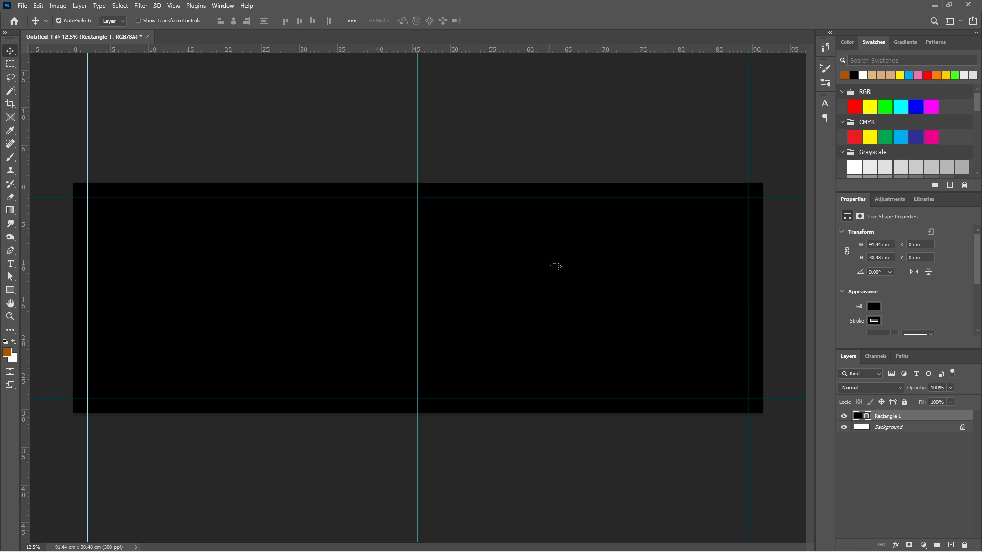
- Remove the rectangle's stroke and fill it with the black-to-white gradient from the Basics presets
left_click(873, 321)
left_click(845, 342)
left_click(873, 306)
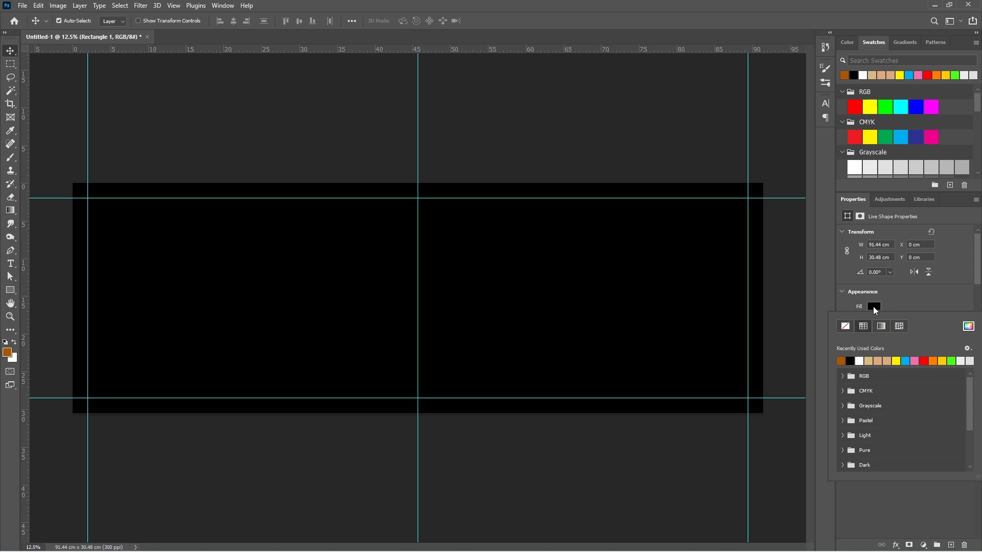
left_click(873, 305)
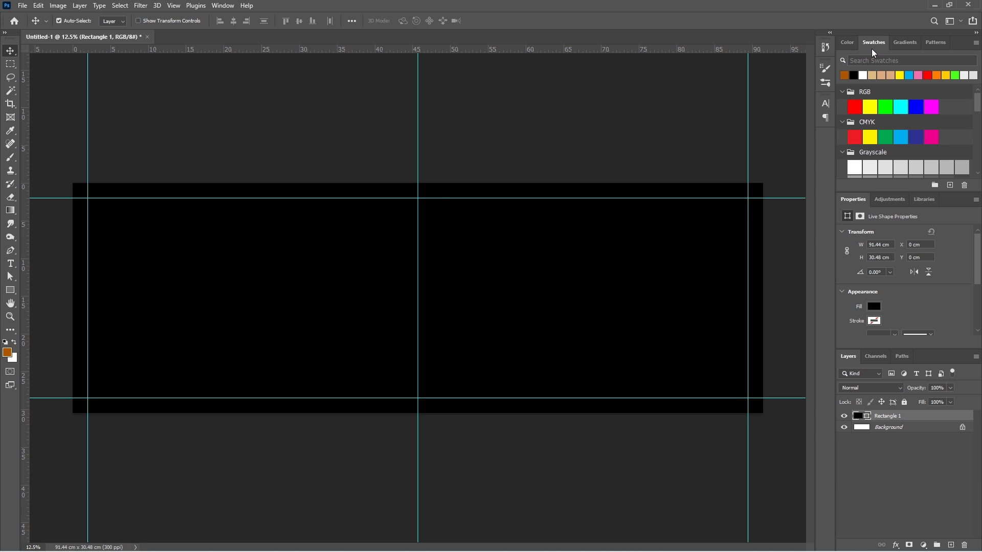
left_click(905, 43)
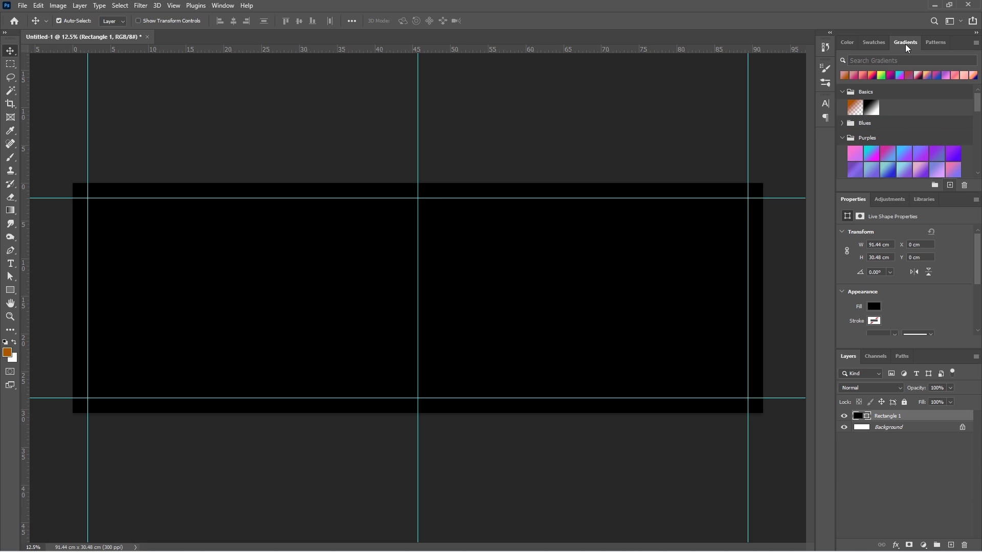
left_click(872, 108)
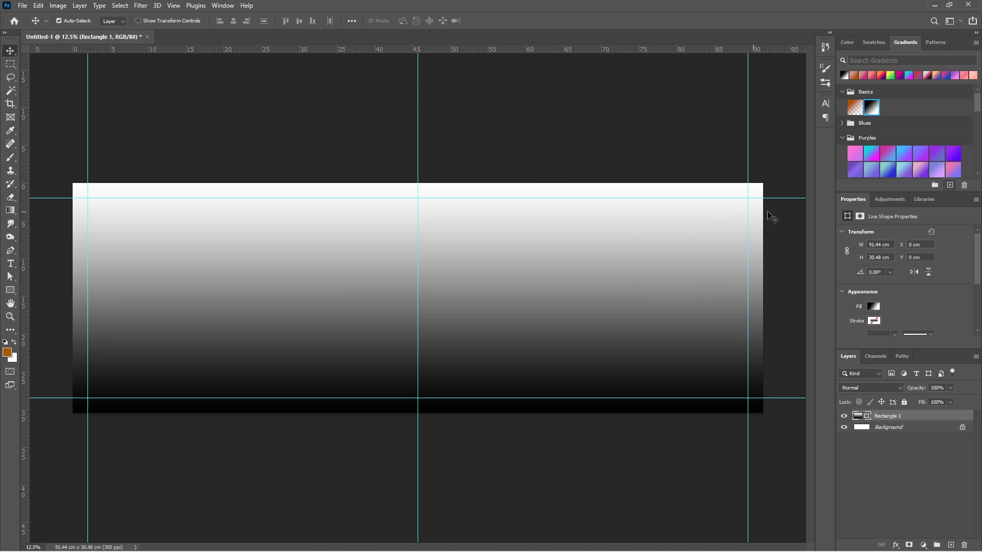
- Change the rectangle's gradient fill to Radial and reverse it so white lies in the centre
scroll(839, 293, "down", 3)
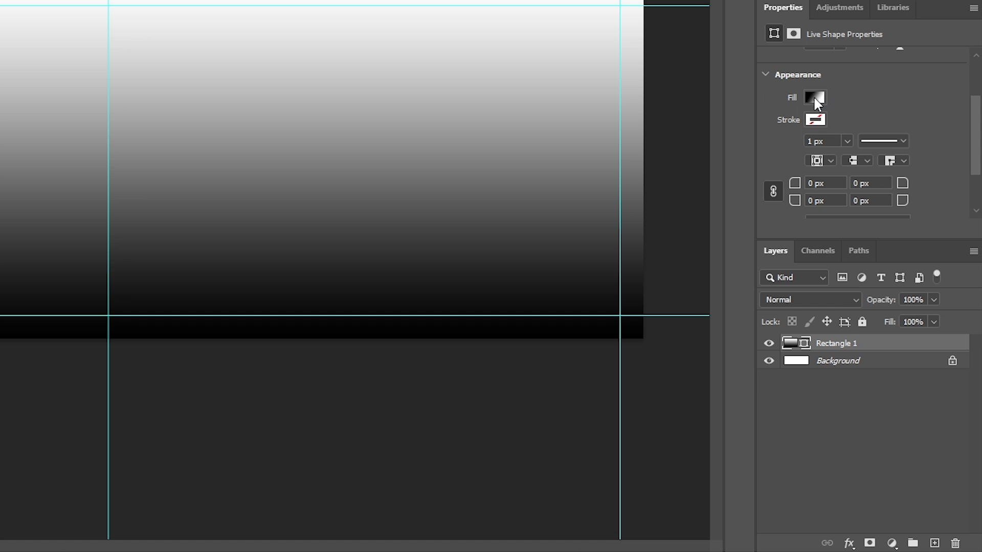
left_click(814, 98)
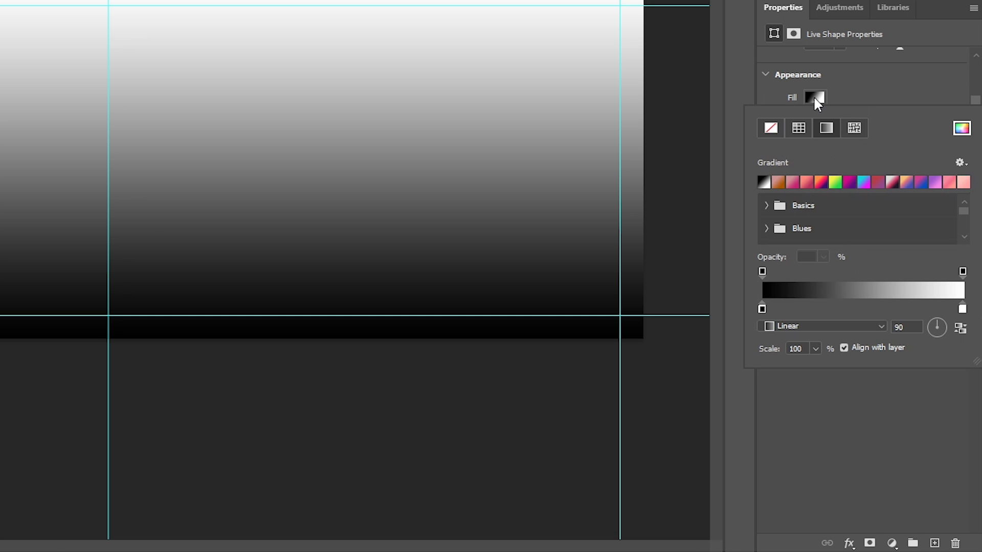
left_click(787, 328)
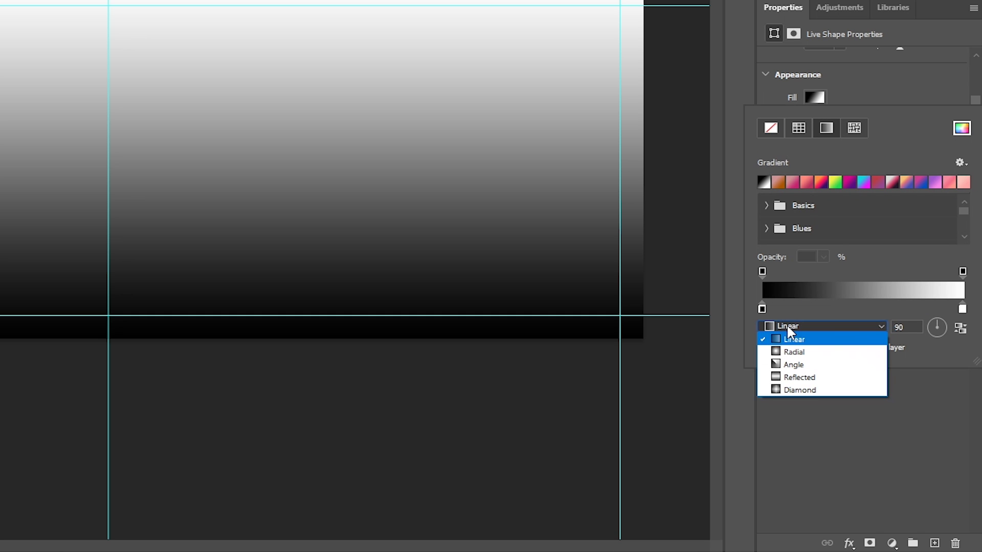
left_click(794, 352)
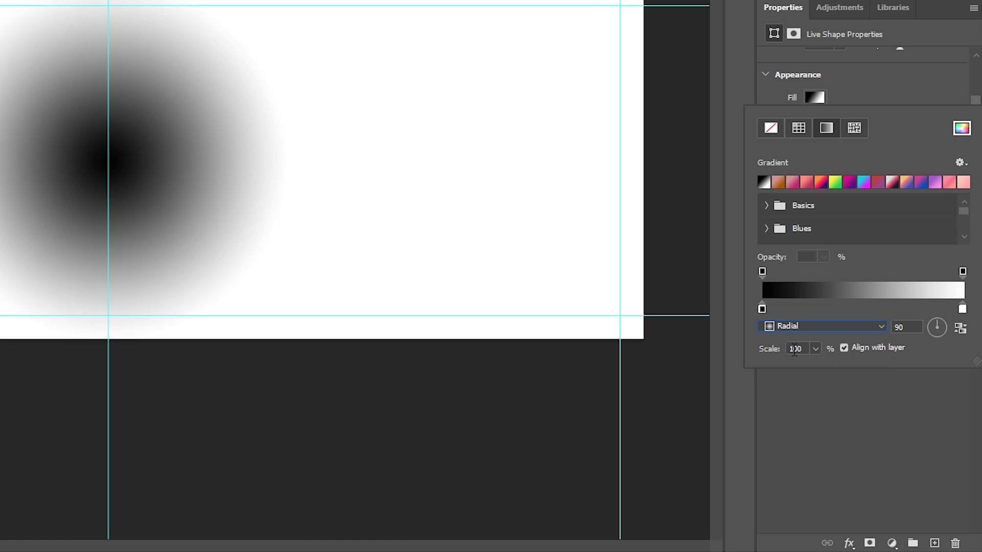
left_click(959, 327)
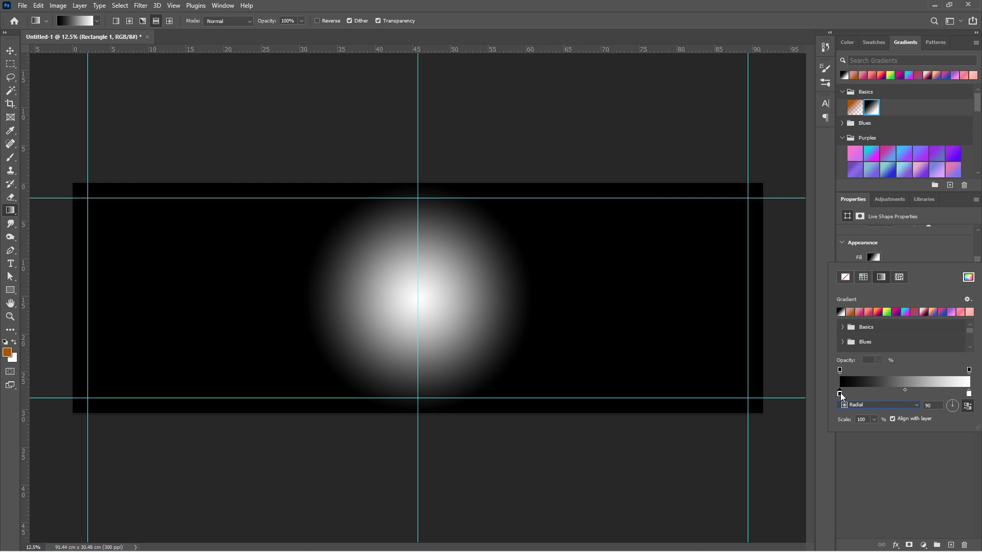
- Change the black colour stop of the rectangle's radial gradient to a dark orange
double_click(839, 394)
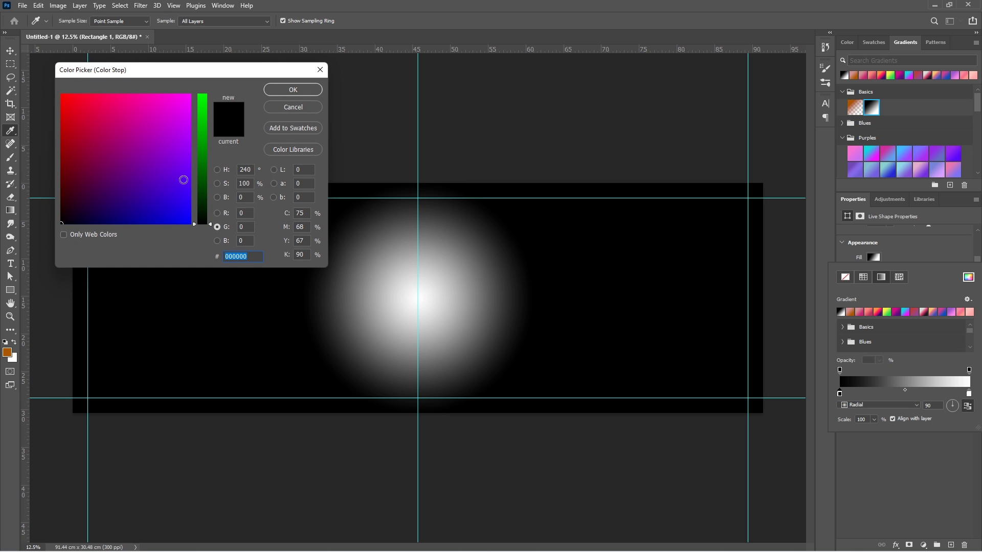
left_click(112, 94)
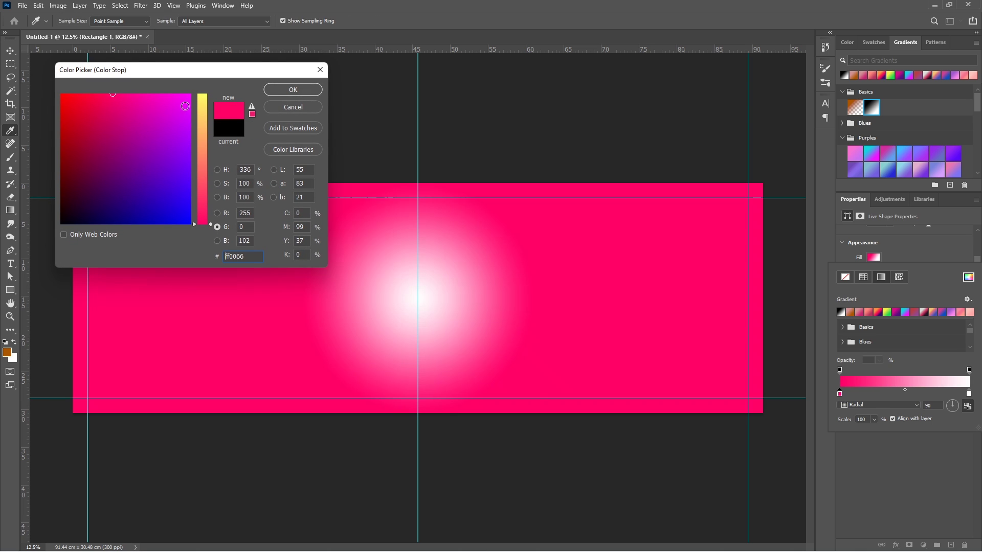
left_click(205, 140)
type("ffa300")
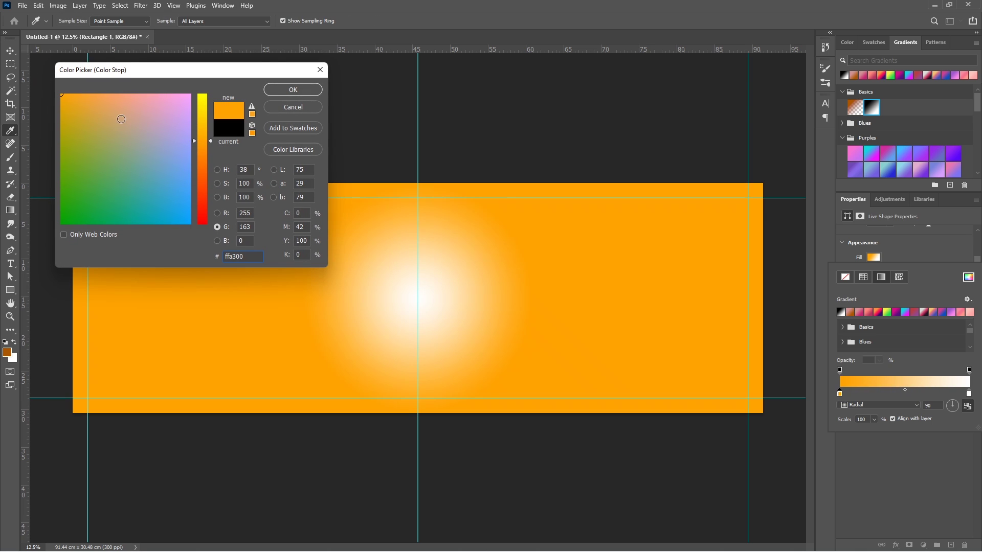
left_click_drag(194, 134, 194, 159)
key("Return")
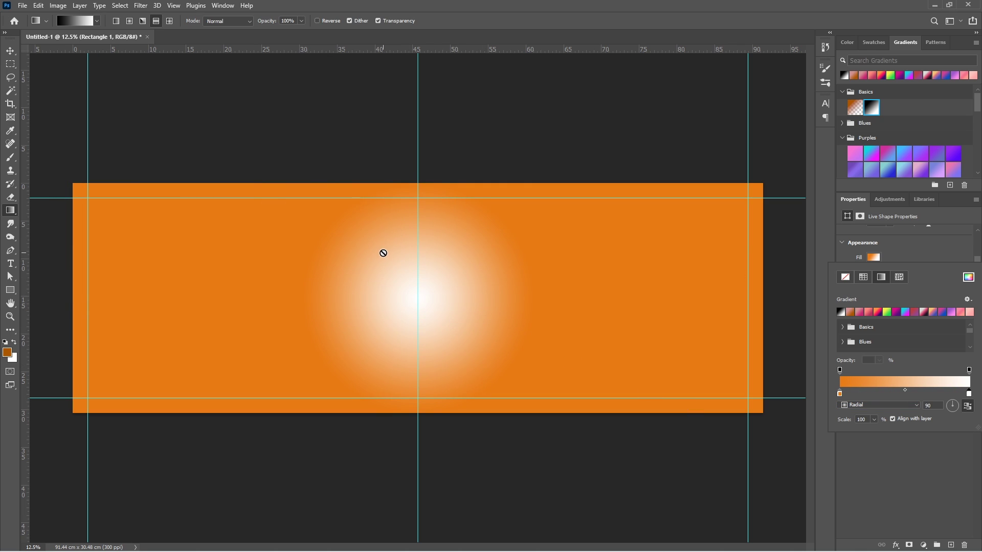
- Change the gradient's white colour stop to a pale cream, fde2bc
double_click(969, 393)
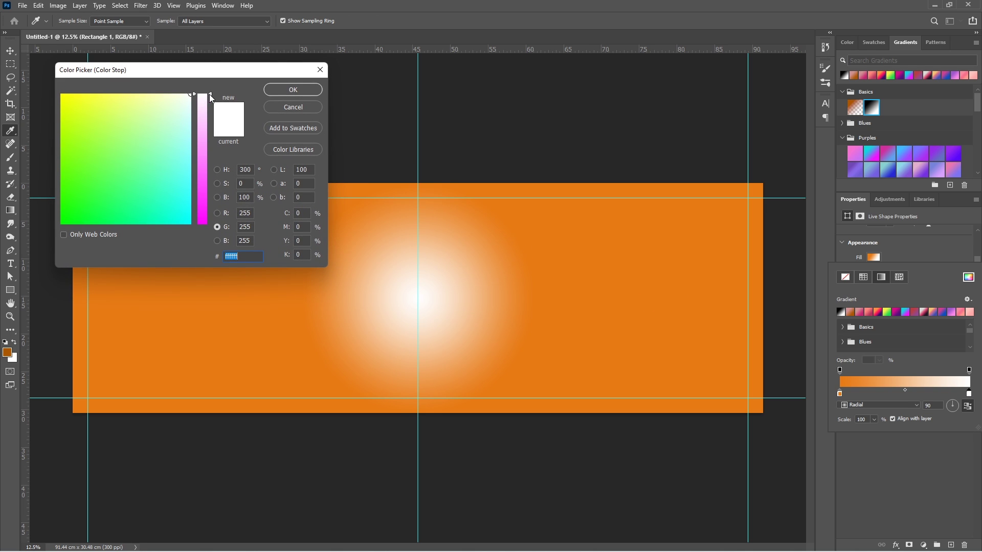
left_click_drag(210, 94, 157, 94)
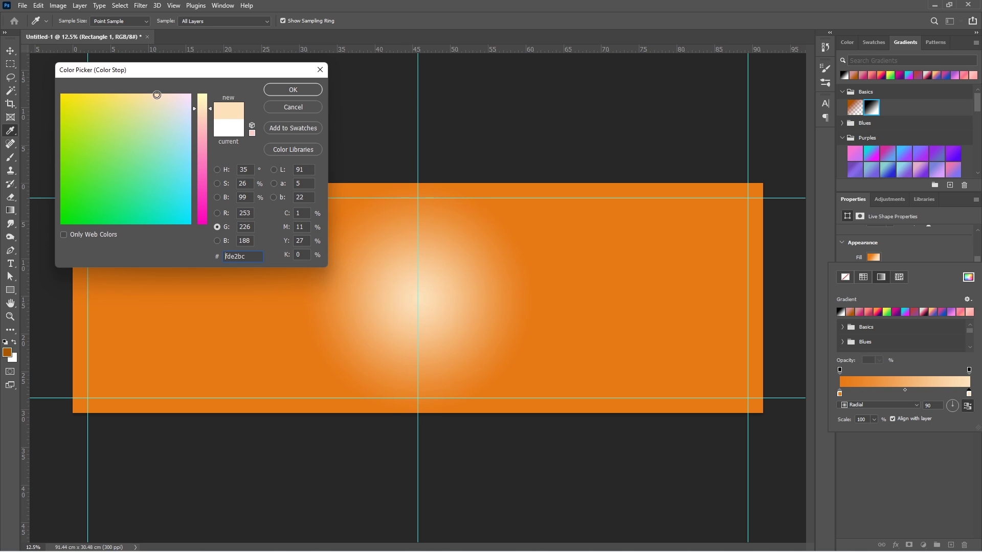
left_click(292, 90)
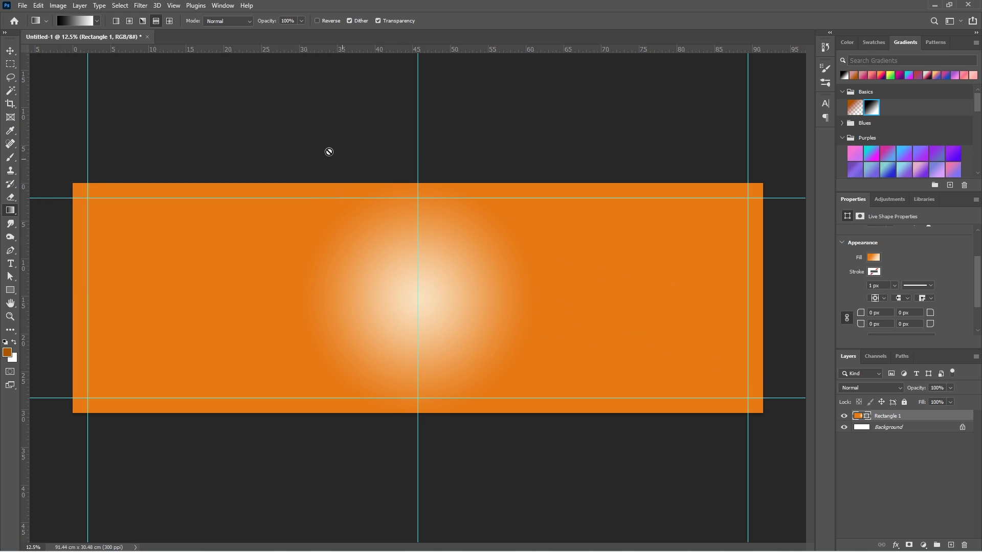
- Apply the Add Noise filter with Uniform distribution to the gradient rectangle, converting it to a smart object
left_click(141, 6)
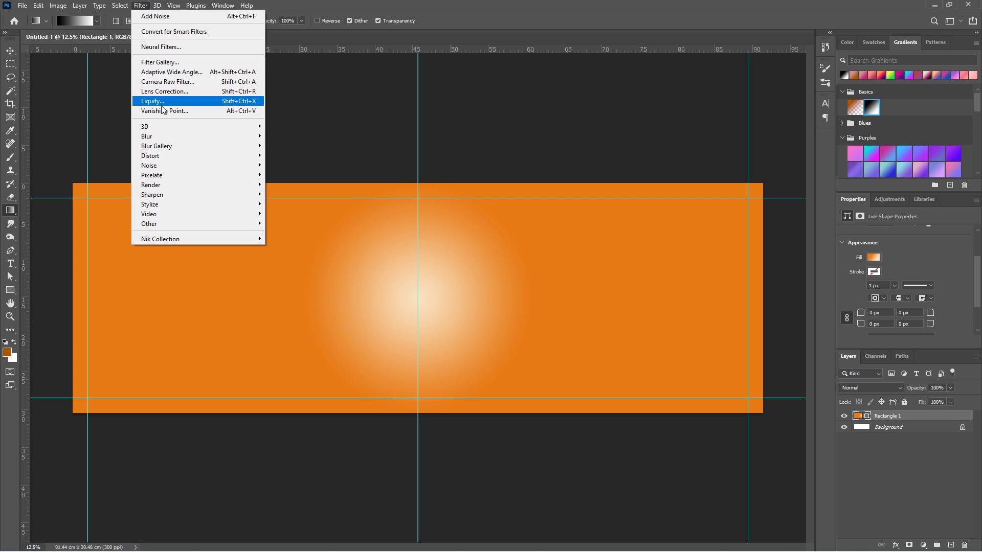
mouse_move(164, 169)
left_click(297, 175)
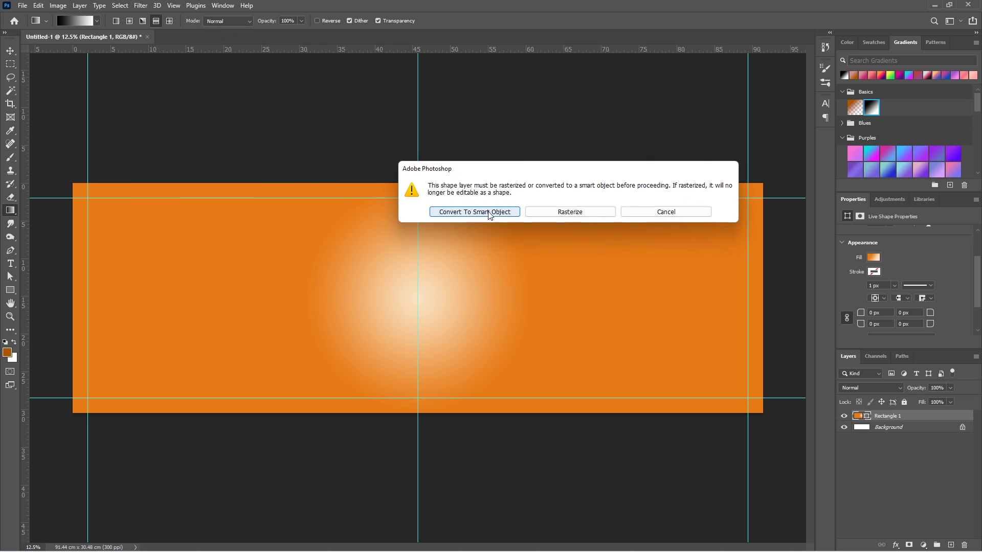
left_click(467, 214)
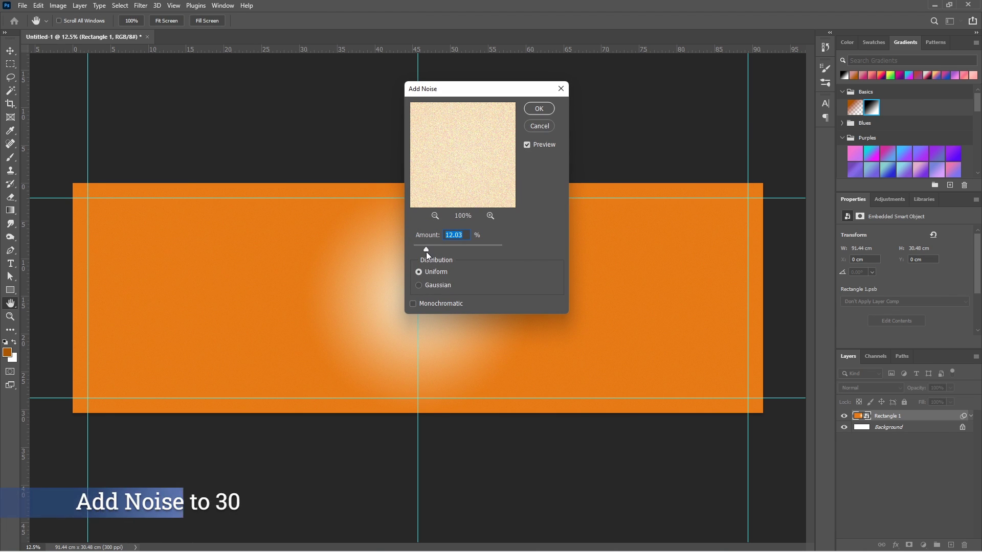
left_click(538, 110)
left_click(11, 51)
key("ctrl+0")
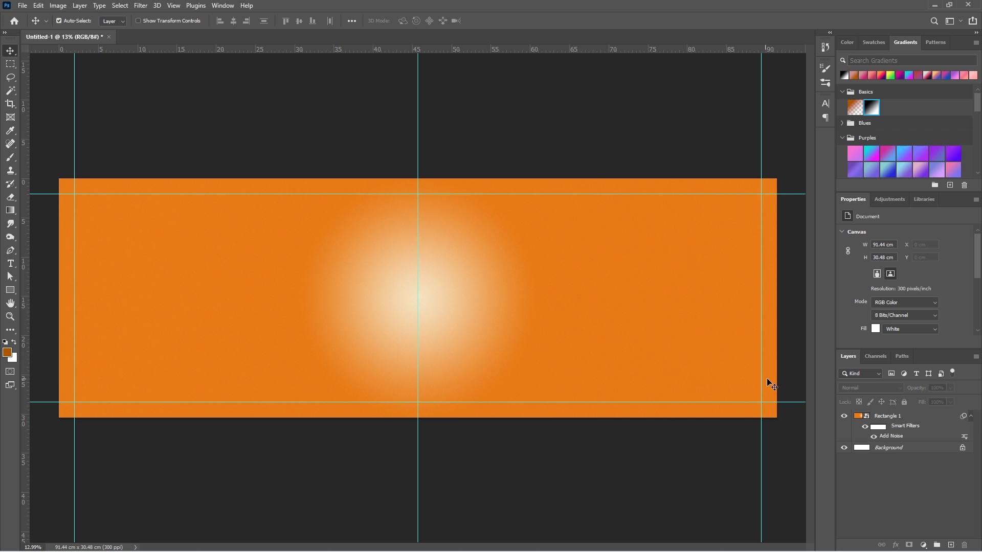
- Choose the 1920 px splatter brush from the DD Splatter Brushes set and add a new layer above the rectangle
key("b")
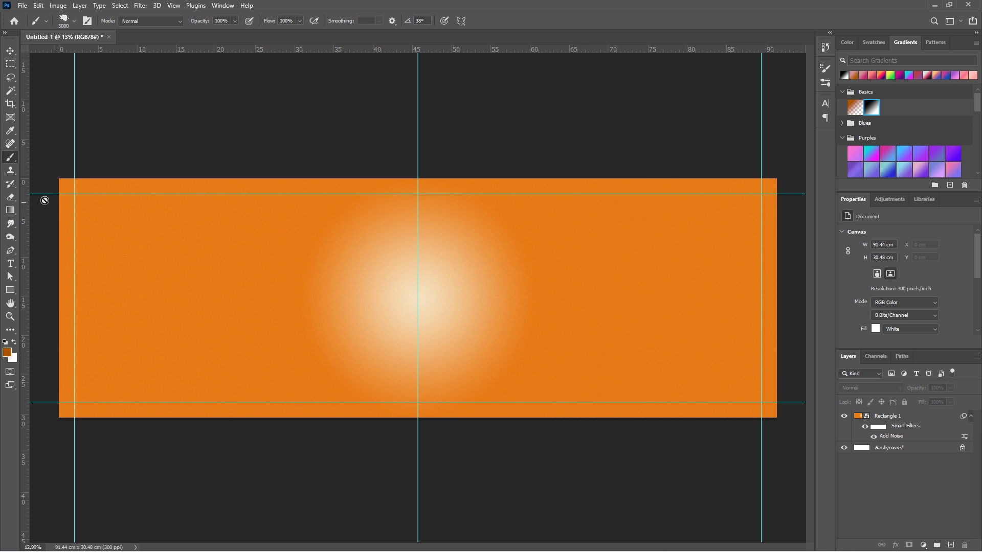
left_click(73, 23)
scroll(55, 144, "up", 1)
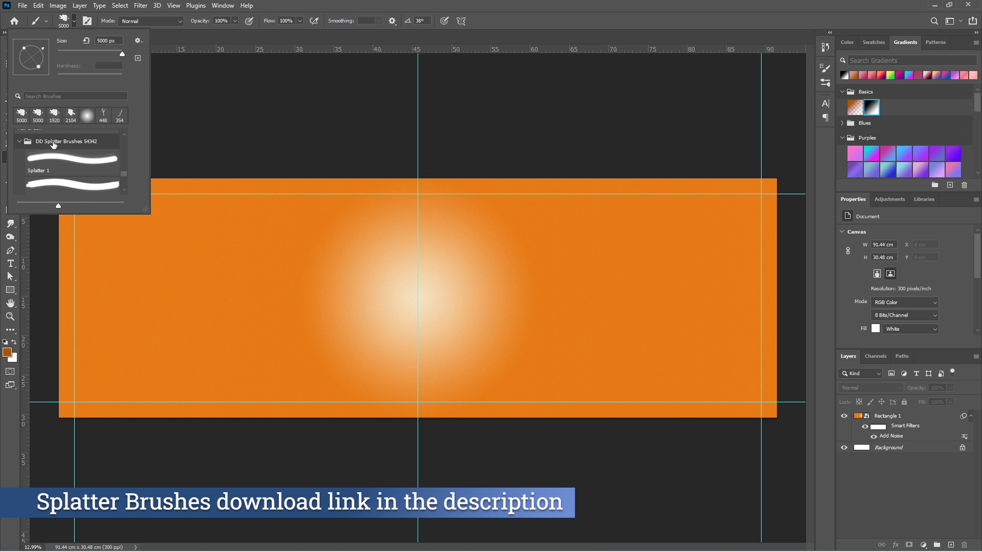
scroll(68, 173, "down", 3)
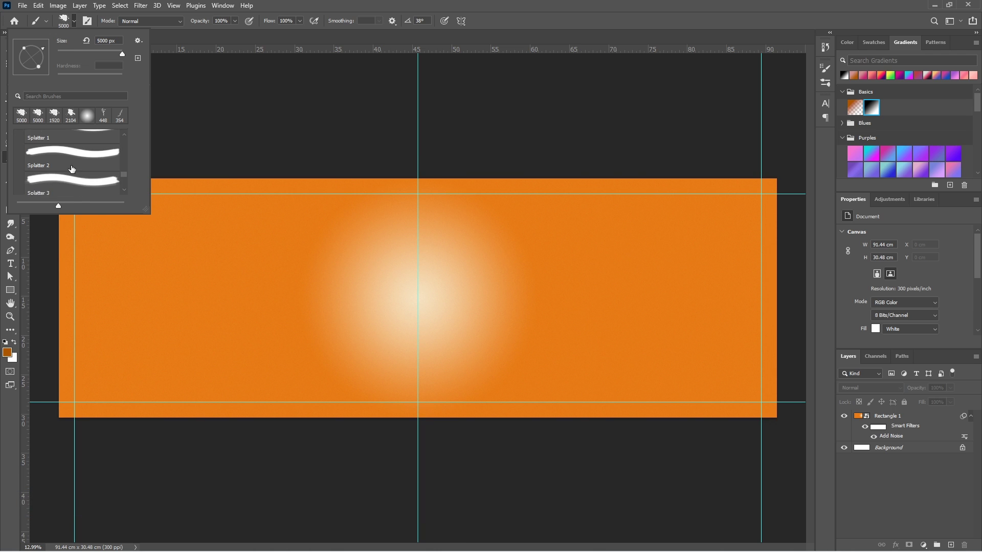
double_click(57, 189)
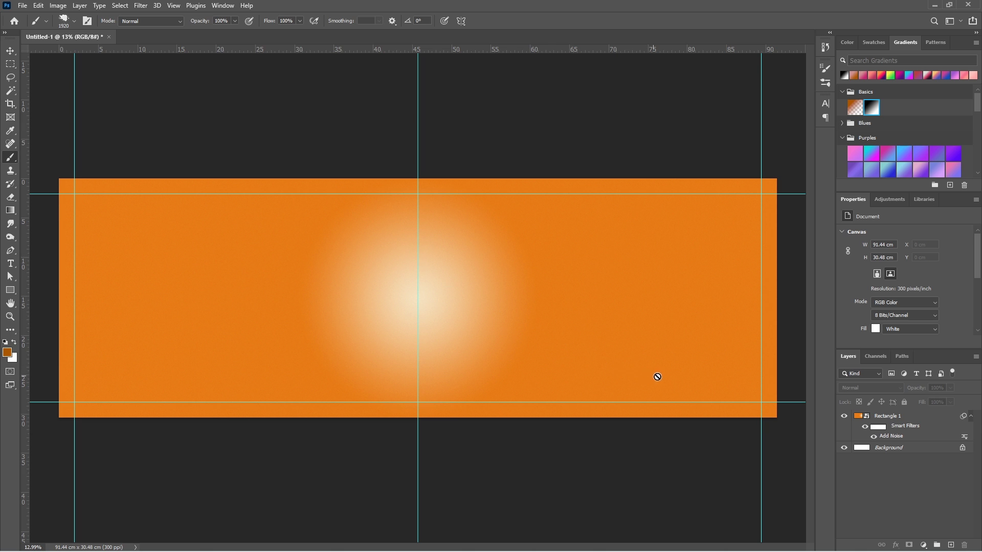
left_click(950, 544)
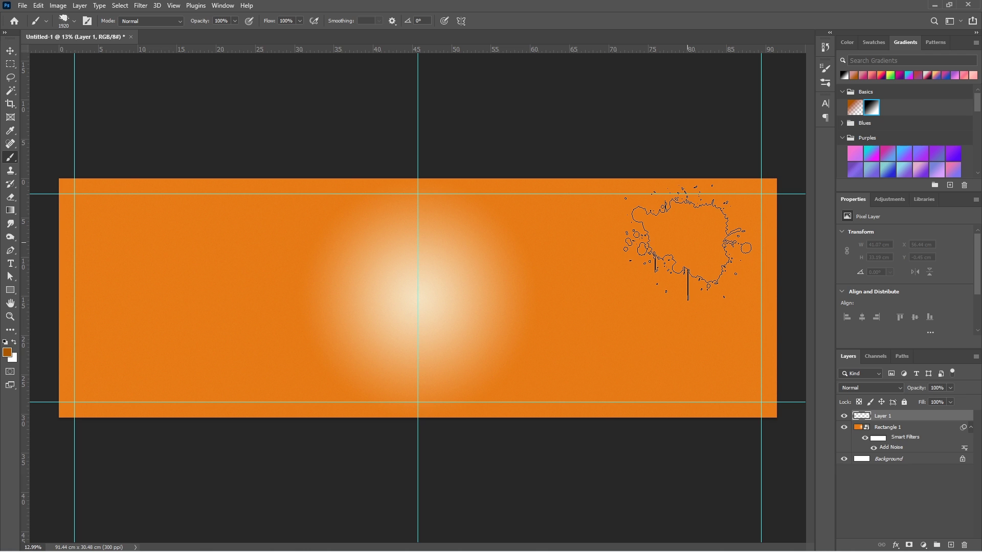
- Flip the splatter brush tip in X and Y and rotate it to an angle of 40°
left_click(85, 22)
left_click(730, 121)
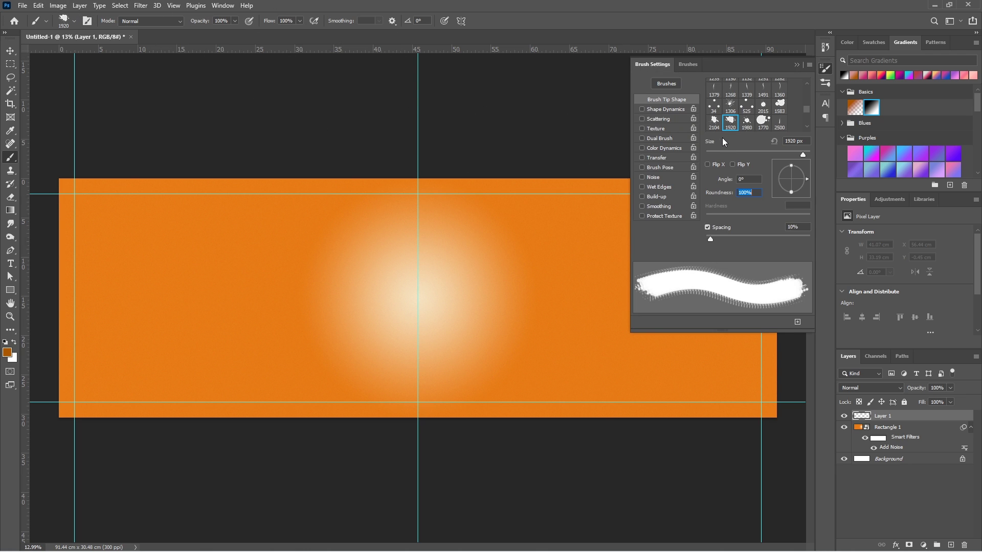
left_click(706, 164)
left_click(732, 164)
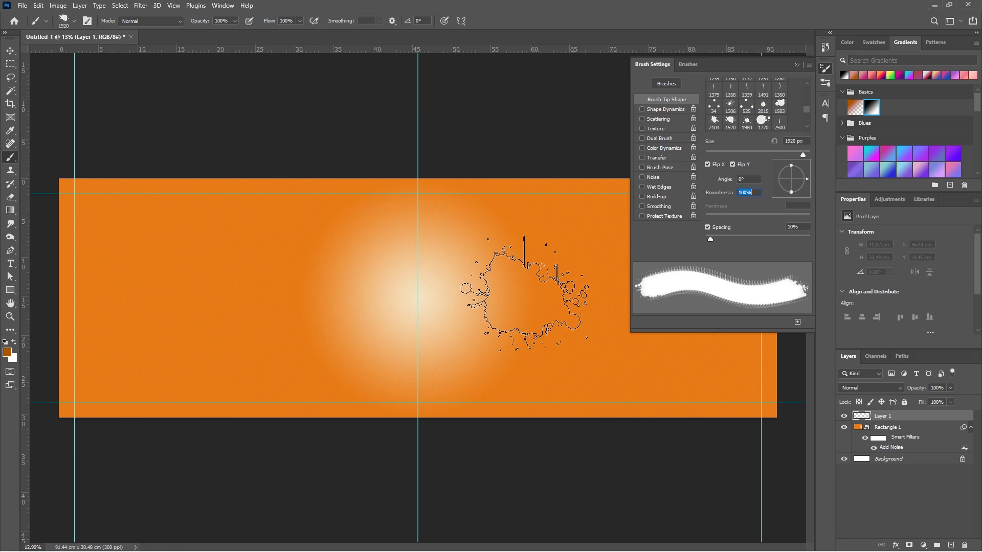
left_click_drag(806, 179, 805, 166)
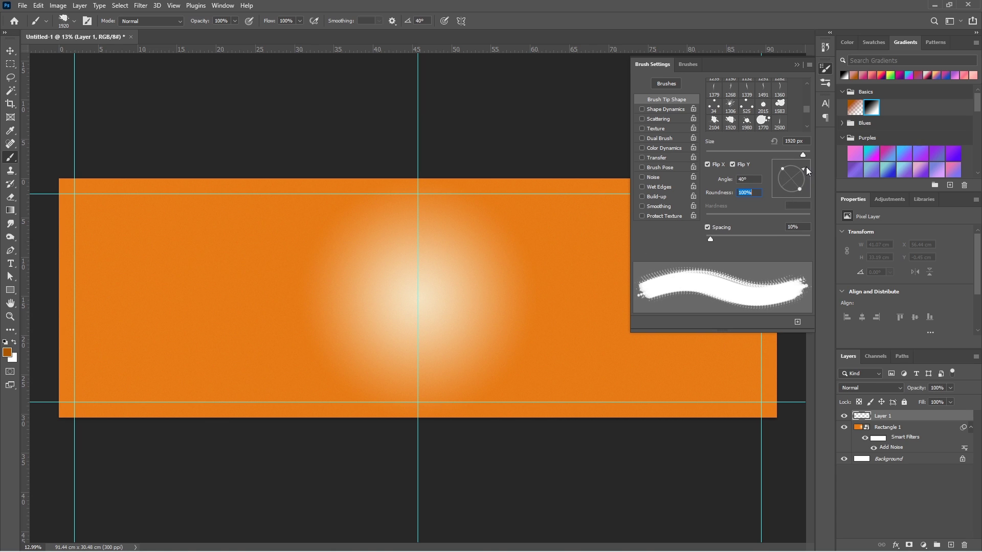
left_click(632, 258)
- Enlarge the splatter brush to 3400 px and stamp one brown splatter on the new layer in the canvas's upper-right corner
key("bracketright")
key("bracketright")
key("bracketright")
key("bracketright")
key("bracketright")
key("bracketright")
key("bracketright")
key("bracketright")
key("bracketright")
key("bracketright")
key("bracketright")
key("bracketright")
key("bracketright")
key("bracketright")
key("bracketright")
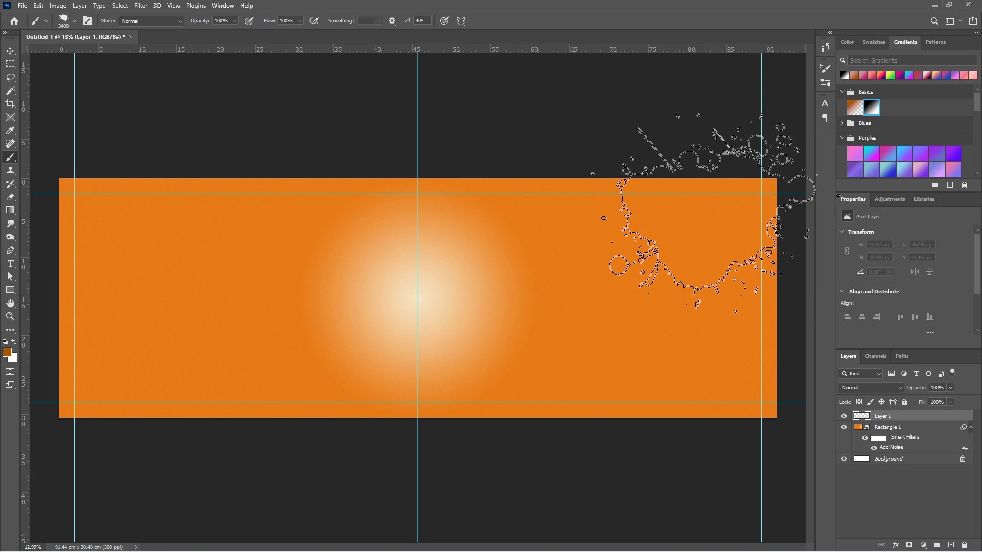
left_click(703, 212)
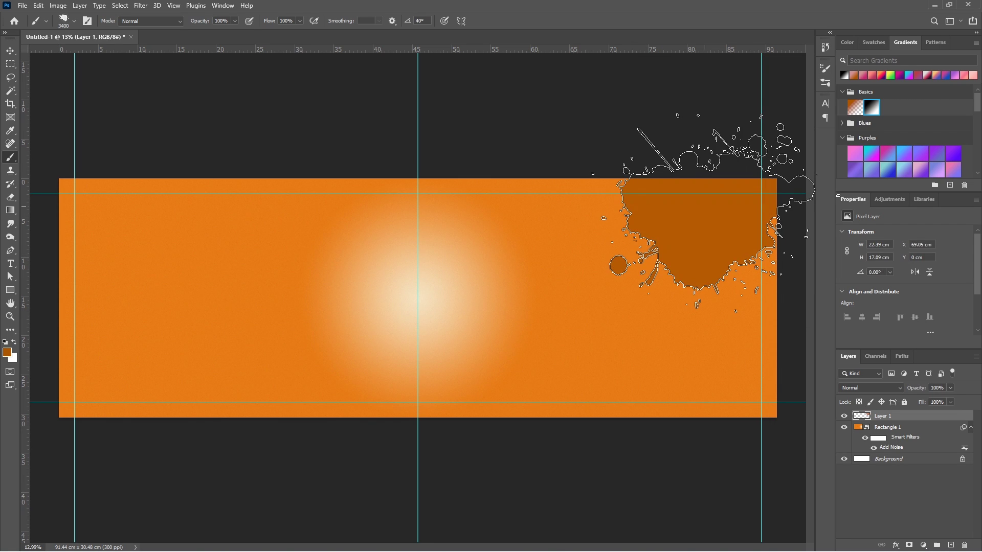
- Scale the splatter up to about 163% and place it against the canvas's upper-right corner
left_click(11, 51)
left_click_drag(675, 219, 707, 222)
key("ctrl+t")
left_click_drag(602, 317, 496, 398)
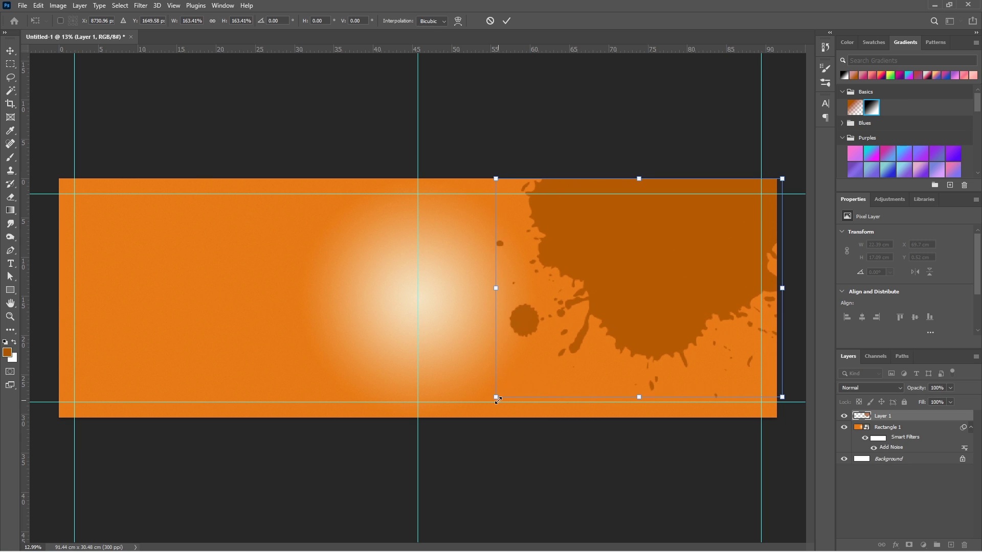
key("Return")
left_click(691, 175)
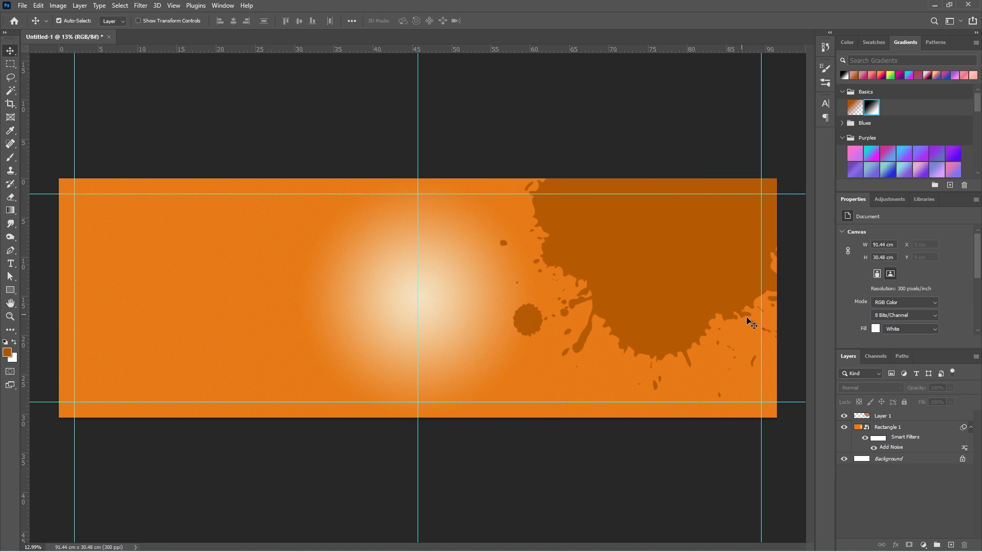
- Add a layer mask to the splatter layer and choose the Soft Round brush with 0% hardness
left_click(876, 417)
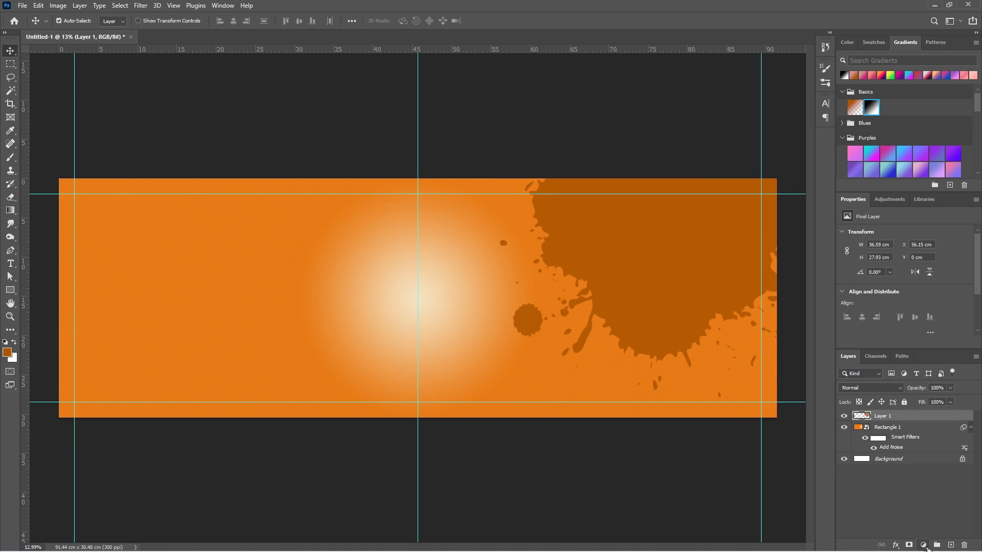
left_click(910, 545)
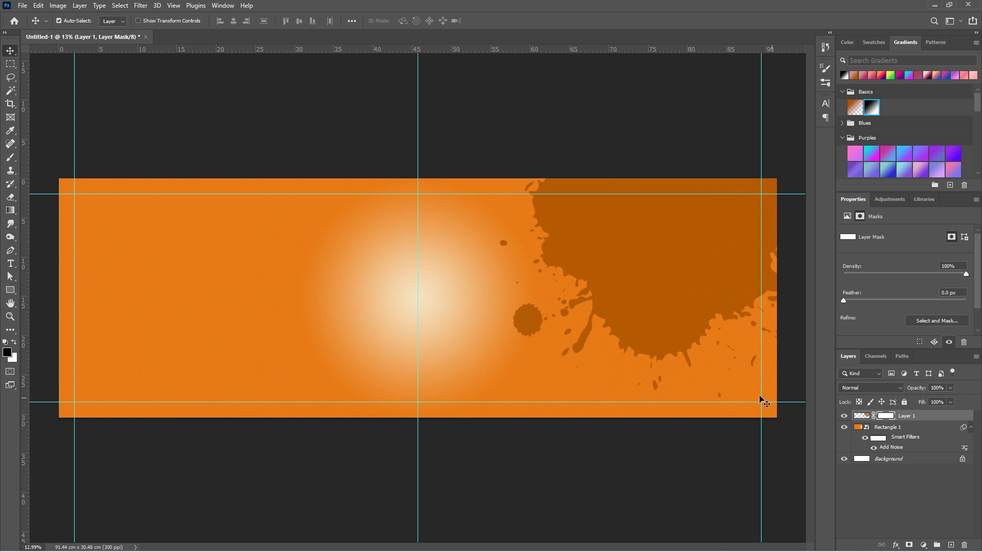
key("b")
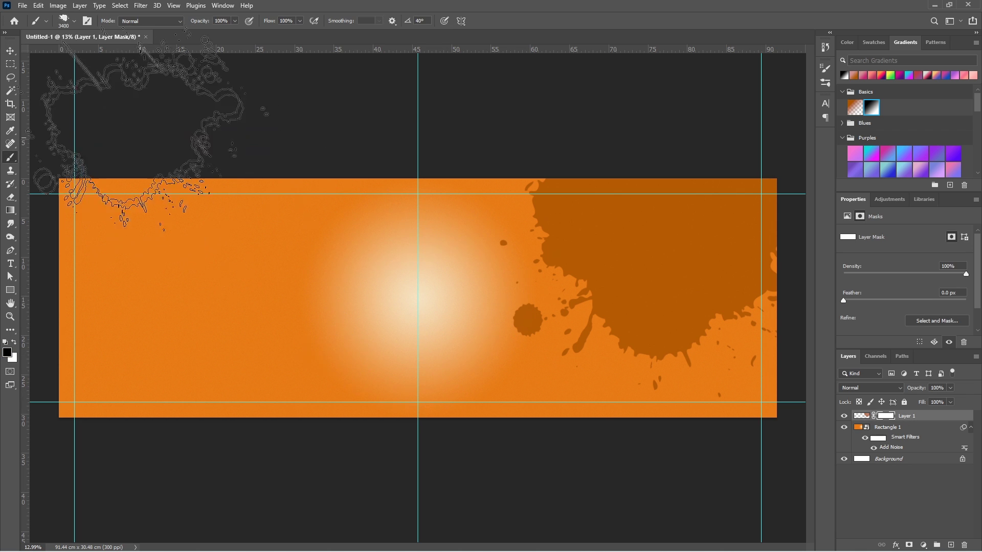
left_click(74, 23)
left_click(103, 116)
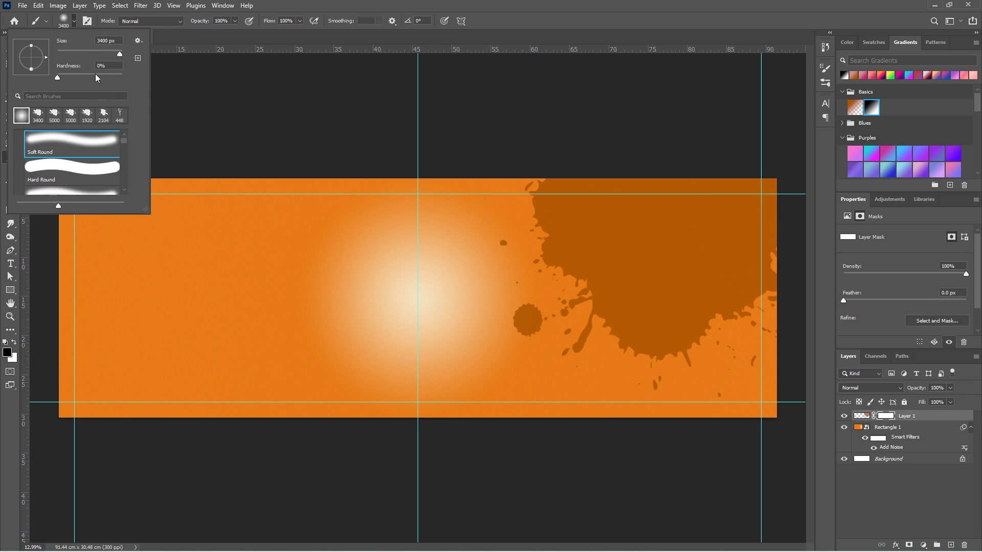
left_click(75, 24)
- Reduce the brush to about 900 px and paint black on the mask to hide the detached round blot beside the splatter
scroll(531, 322, "up", 3)
key("bracketleft")
key("bracketleft")
key("bracketleft")
key("bracketleft")
key("bracketleft")
key("bracketleft")
key("bracketleft")
key("bracketleft")
key("bracketleft")
key("bracketleft")
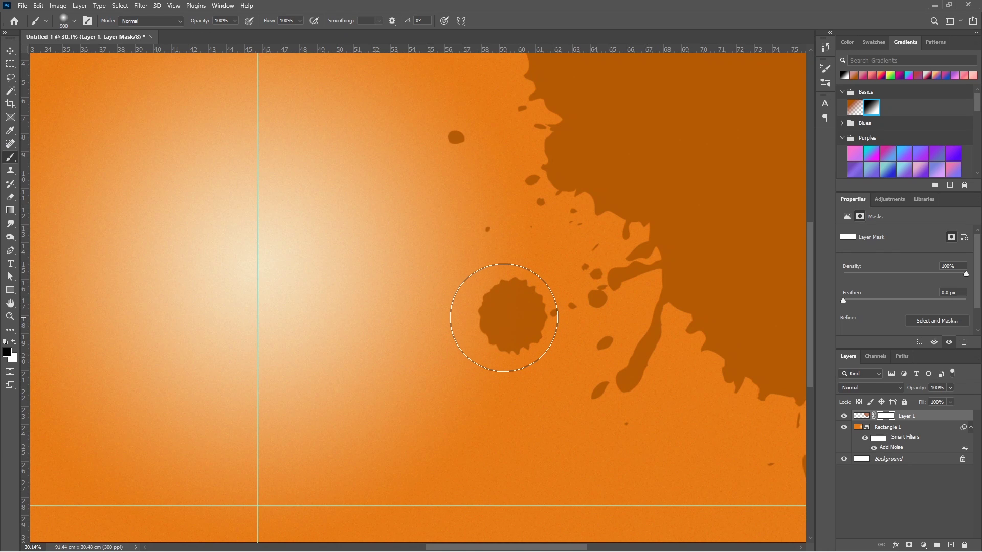
mouse_move(497, 316)
left_mouse_down()
mouse_move(489, 297)
mouse_move(499, 292)
mouse_move(517, 329)
left_mouse_up()
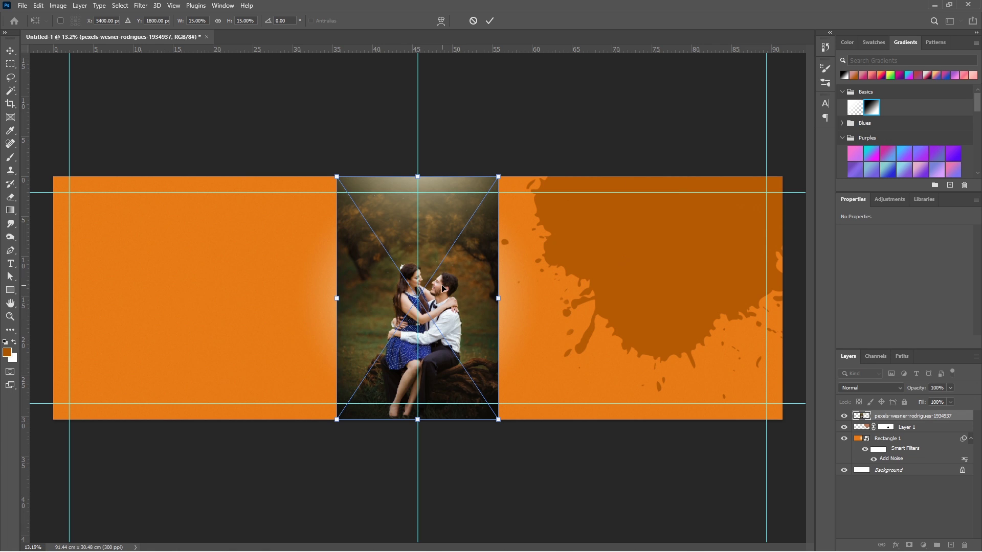
- Move the placed couple photo over the splatter and clip it to the splatter layer
left_click_drag(449, 269, 696, 249)
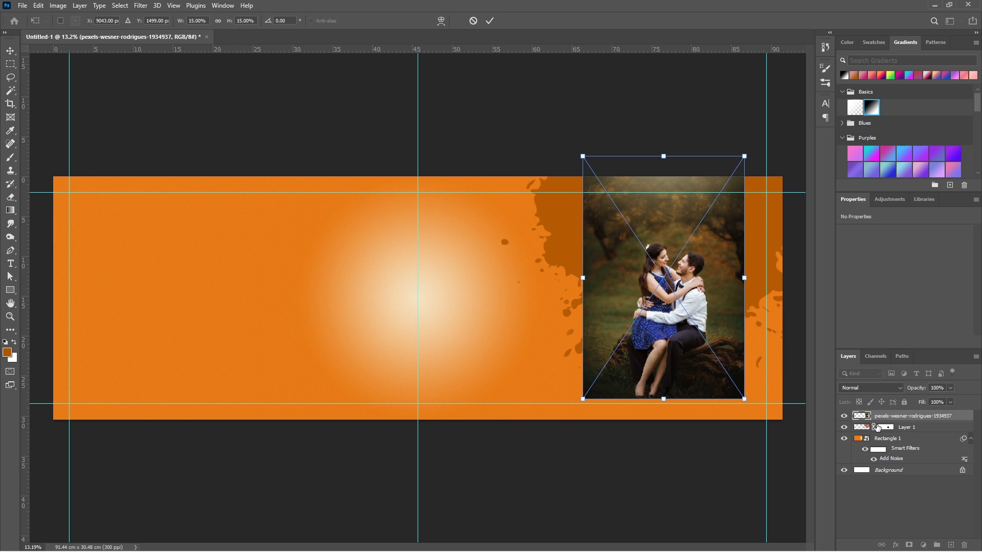
left_click_drag(876, 427, 892, 419)
left_click(892, 420, "alt")
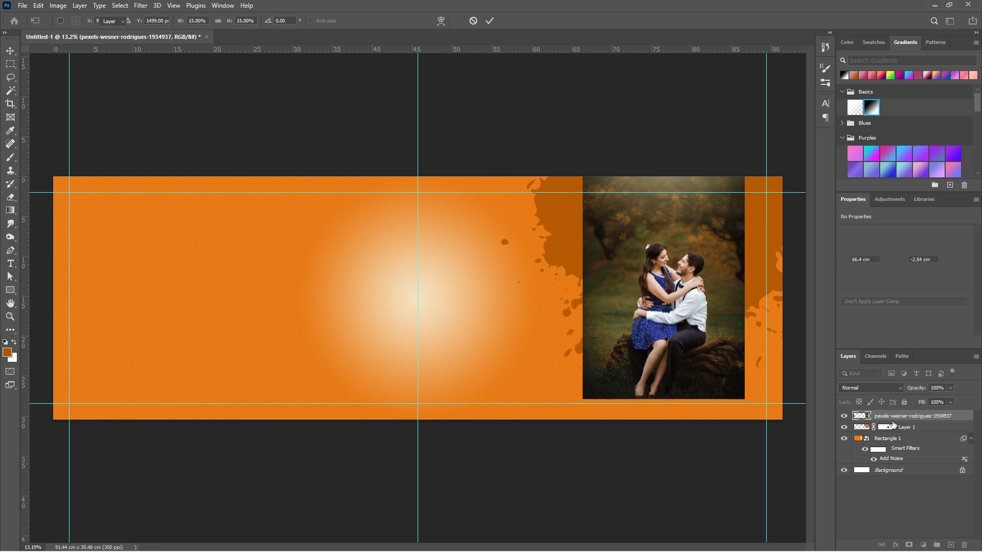
- Enlarge the clipped photo and position it so the couple's upper bodies fill the splatter
key("ctrl+t")
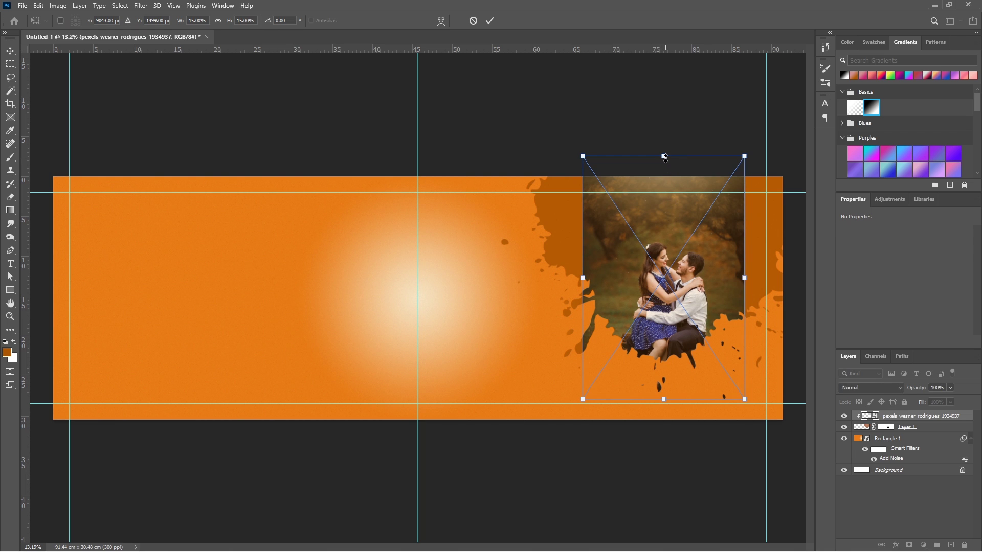
left_click_drag(664, 157, 675, 49)
left_click_drag(679, 273, 670, 251)
key("Return")
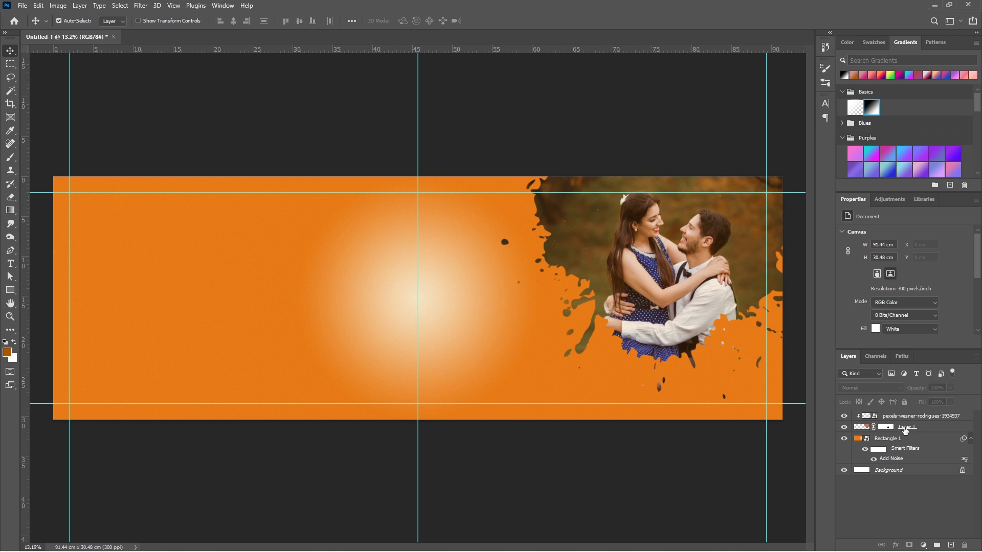
- Nudge the splatter layer horizontally towards the canvas's right edge, to an X position of 62.08 cm
left_click(909, 429)
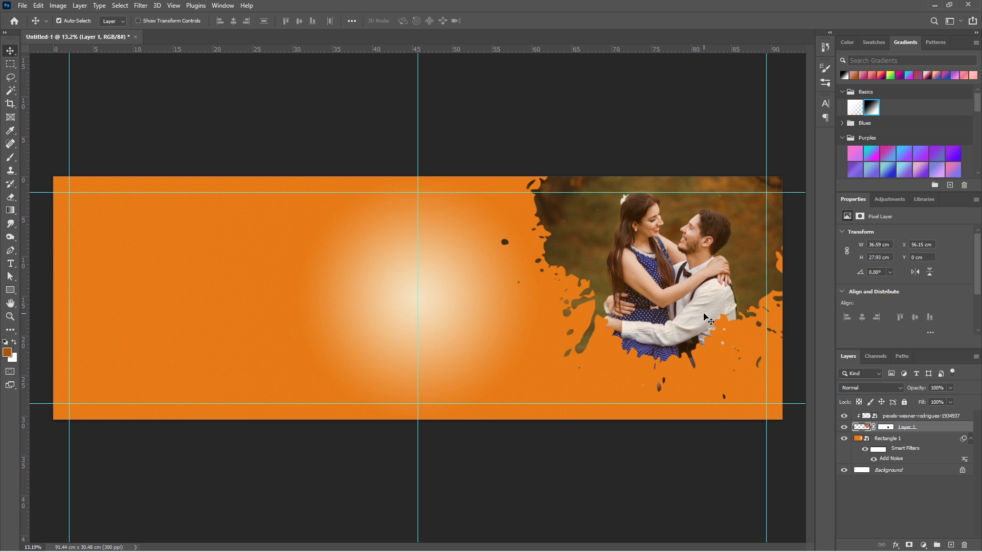
key("shift+Right")
key("shift+Right")
key("shift+Right")
key("shift+Right")
key("shift+Right")
key("shift+Right")
key("shift+Right")
key("shift+Right")
key("shift+Right")
key("shift+Right")
key("shift+Right")
key("shift+Right")
key("shift+Right")
key("shift+Right")
key("shift+Right")
key("shift+Right")
key("shift+Right")
key("shift+Right")
key("shift+Right")
key("shift+Right")
key("shift+Right")
key("shift+Right")
key("shift+Right")
key("shift+Right")
key("shift+Right")
key("shift+Right")
key("shift+Right")
key("shift+Right")
key("shift+Right")
key("shift+Right")
key("shift+Right")
key("shift+Right")
key("shift+Right")
key("shift+Right")
key("shift+Right")
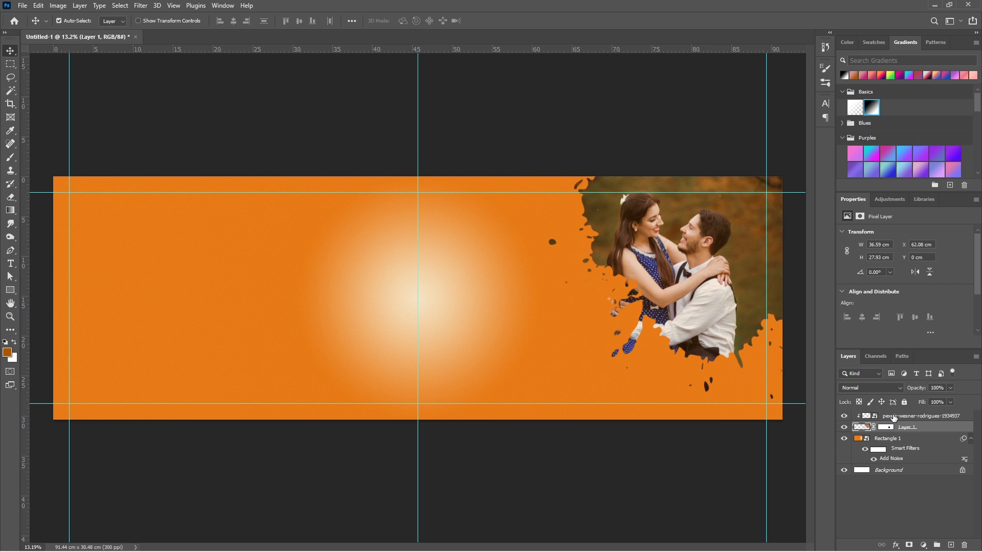
- Nudge the clipped couple photo horizontally towards the canvas's right edge to follow the shifted splatter
left_click(893, 416)
key("shift+Right")
key("shift+Right")
key("shift+Right")
key("shift+Right")
key("shift+Right")
key("shift+Right")
key("shift+Right")
key("shift+Right")
key("shift+Right")
key("shift+Right")
key("shift+Right")
key("shift+Right")
key("shift+Right")
key("shift+Right")
key("shift+Right")
key("shift+Right")
key("shift+Right")
key("shift+Right")
key("shift+Right")
key("shift+Right")
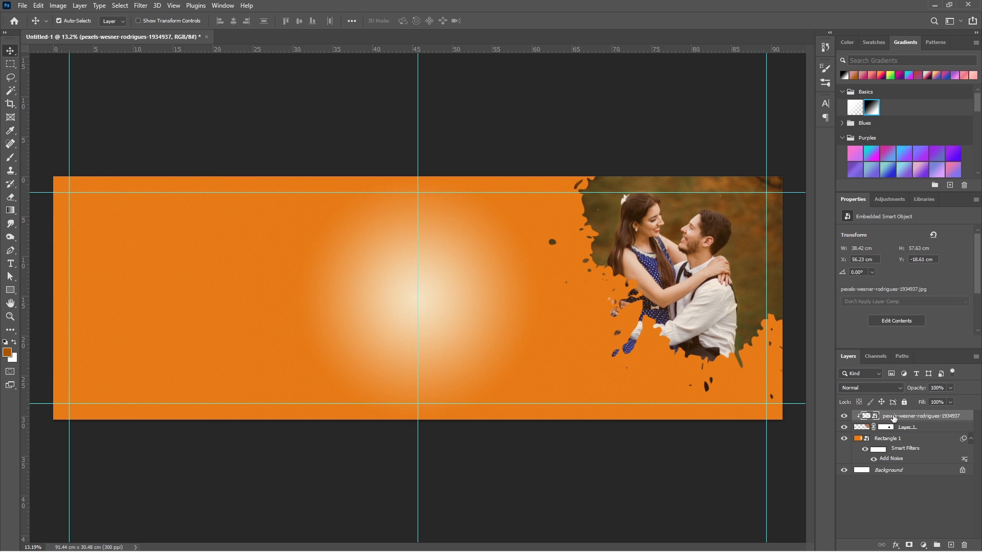
- Enlarge the splatter layer outwards from its lower-left corner and reposition the clipped couple photo inside it
left_click(892, 427)
key("ctrl+t")
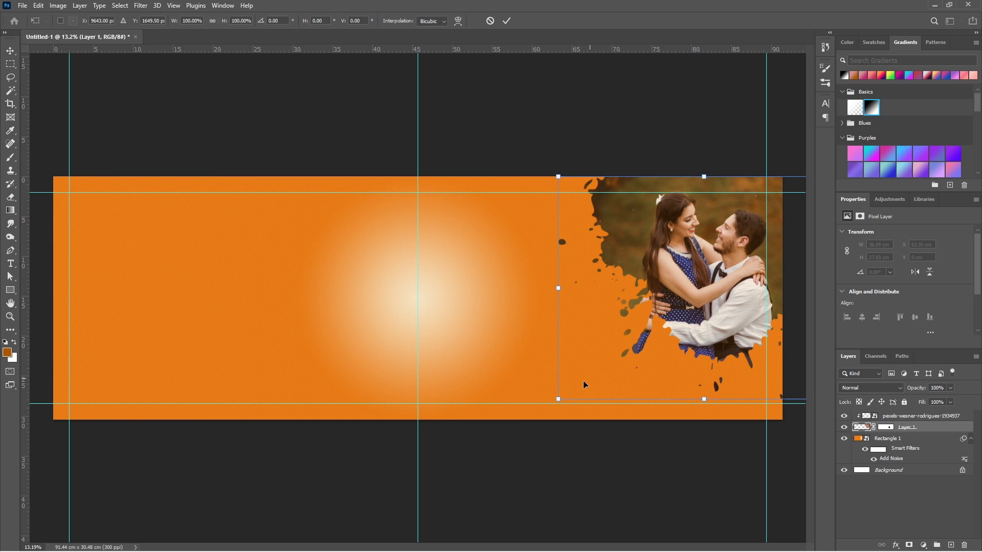
left_click_drag(559, 399, 542, 424)
key("Return")
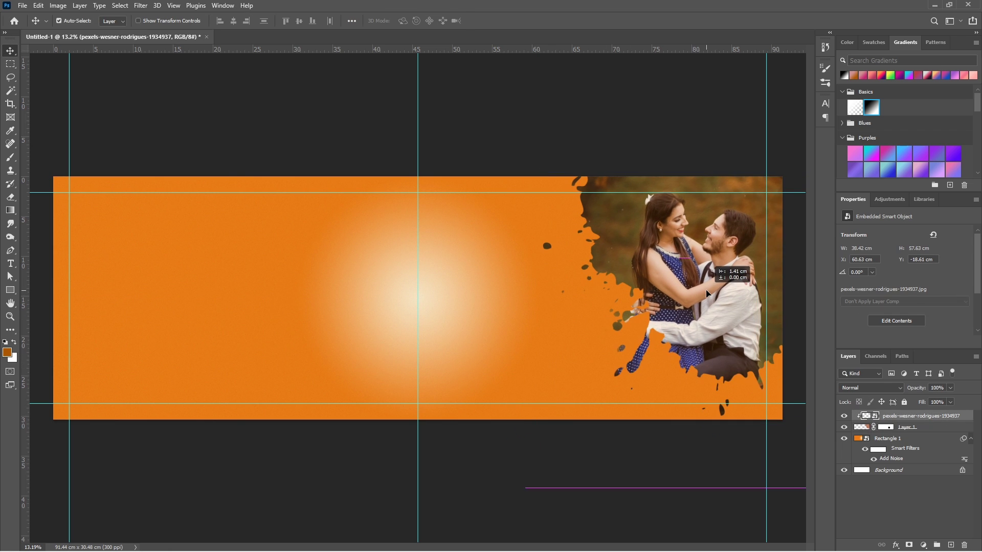
left_click_drag(616, 293, 651, 208)
key("ctrl+z")
key("ctrl+z")
key("ctrl+z")
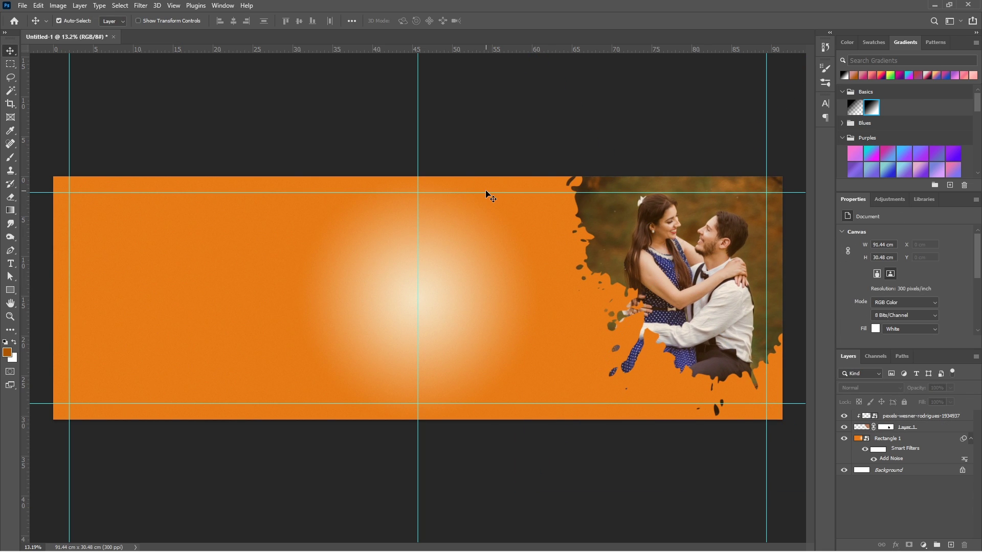
- Draw a tall black rectangle between the horizontal guides at the left margin guide and clip the second couple photo to it
left_click(11, 290)
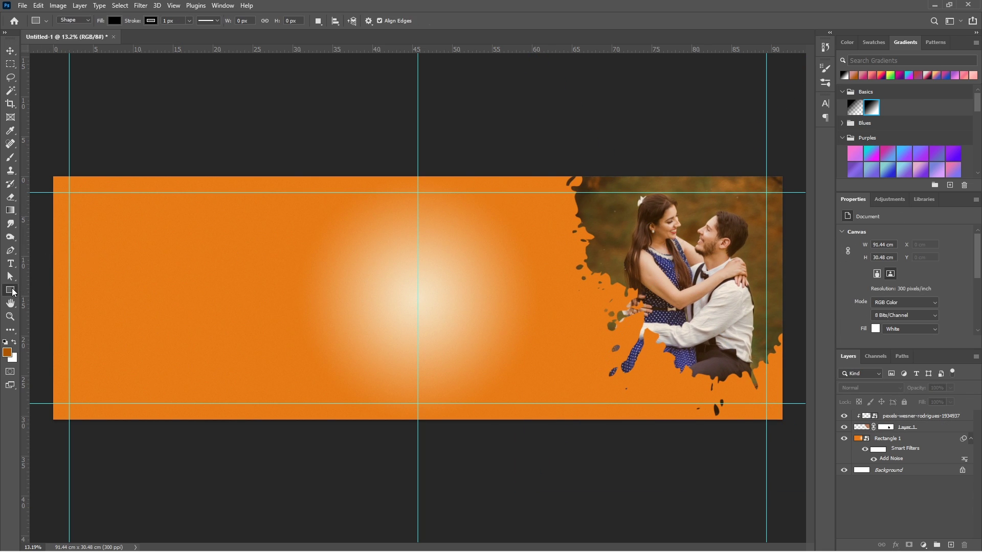
left_click_drag(70, 192, 153, 403)
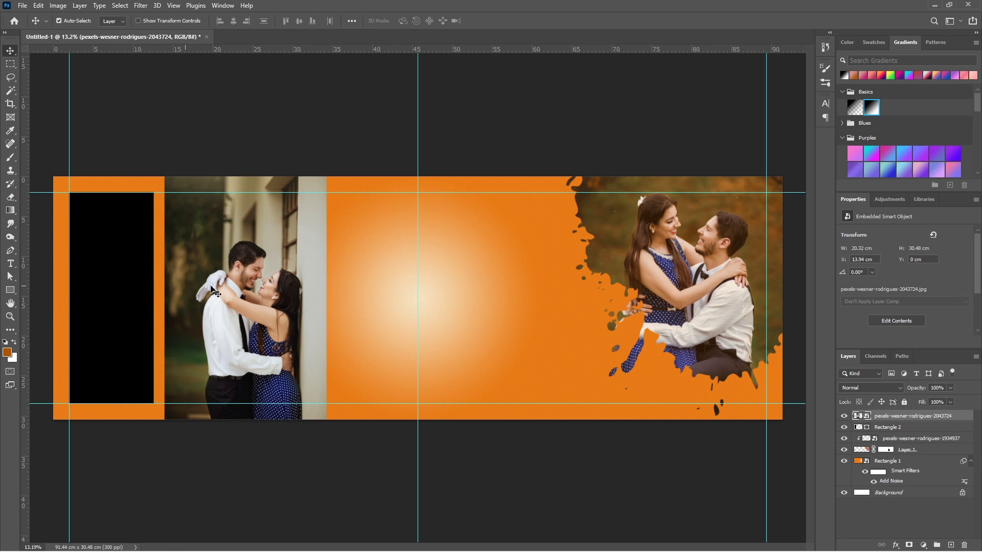
left_click_drag(250, 299, 125, 285)
left_click_drag(885, 422, 883, 420)
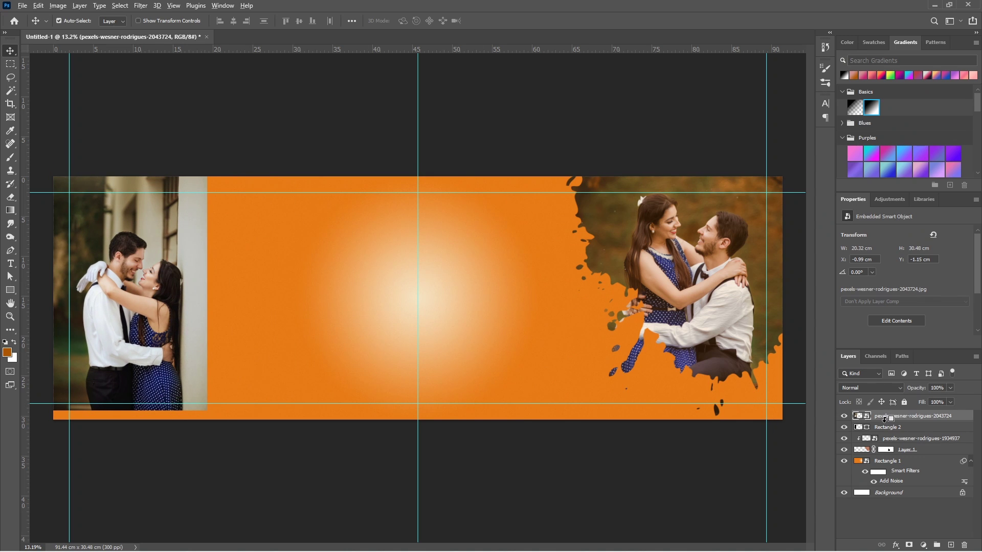
left_click(885, 419, "alt")
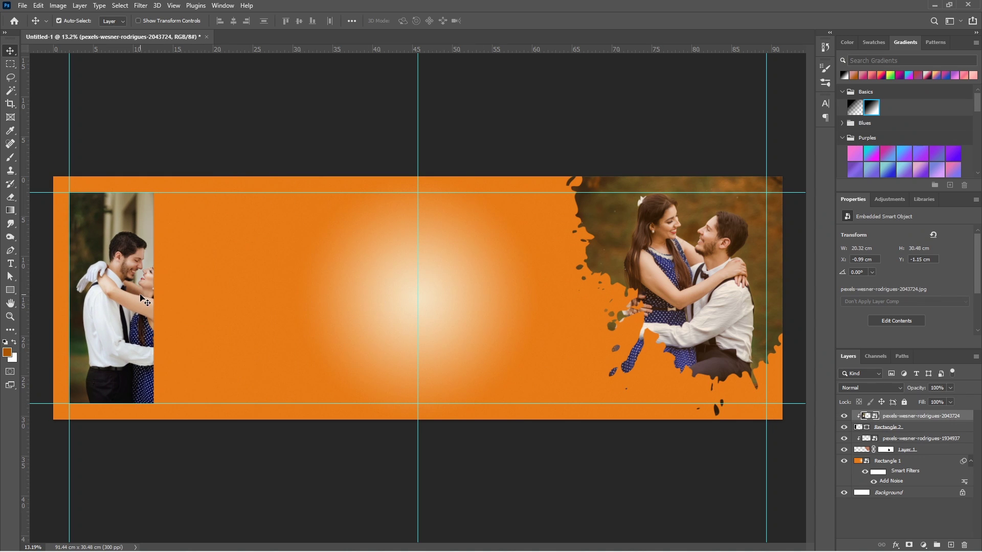
- Scale the second couple photo to about 19 × 28.5 cm and position it so the couple fills the rectangle
key("ctrl+t")
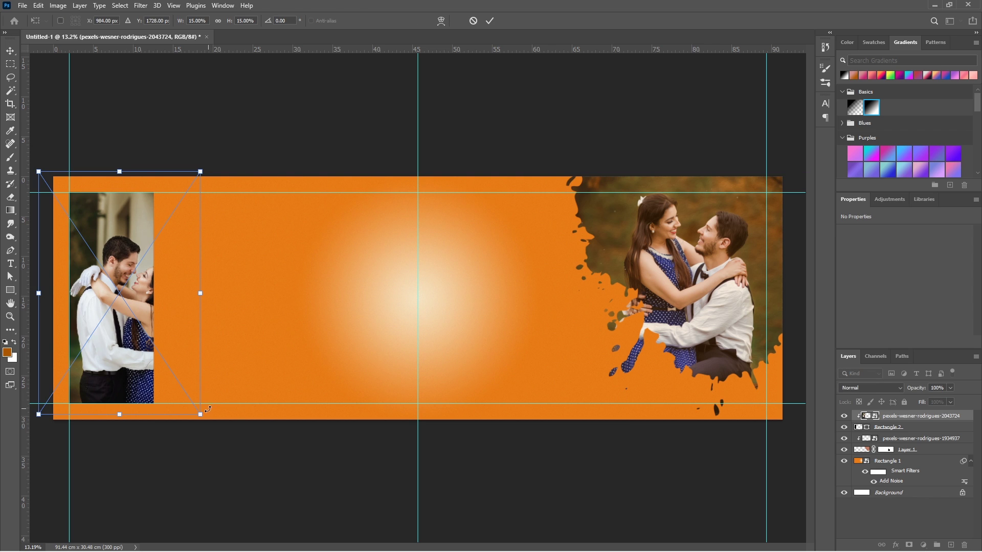
left_click_drag(199, 414, 164, 360)
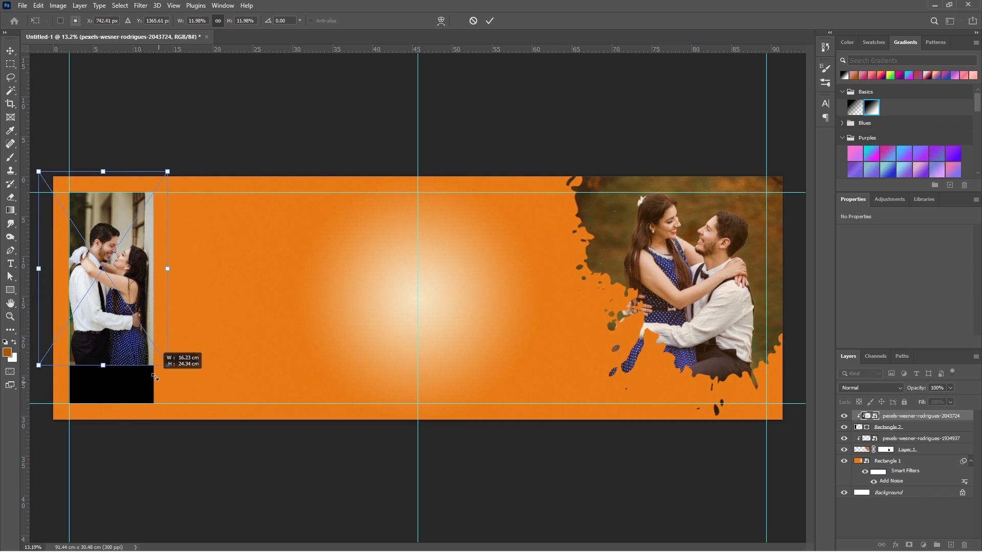
left_click_drag(102, 361, 103, 403)
left_click_drag(114, 170, 115, 177)
key("Return")
left_click_drag(114, 286, 126, 306)
- Widen the second photo's rectangle to about 13 cm and set its blending mode to Luminosity
left_click(887, 428)
key("ctrl+t")
key("Return")
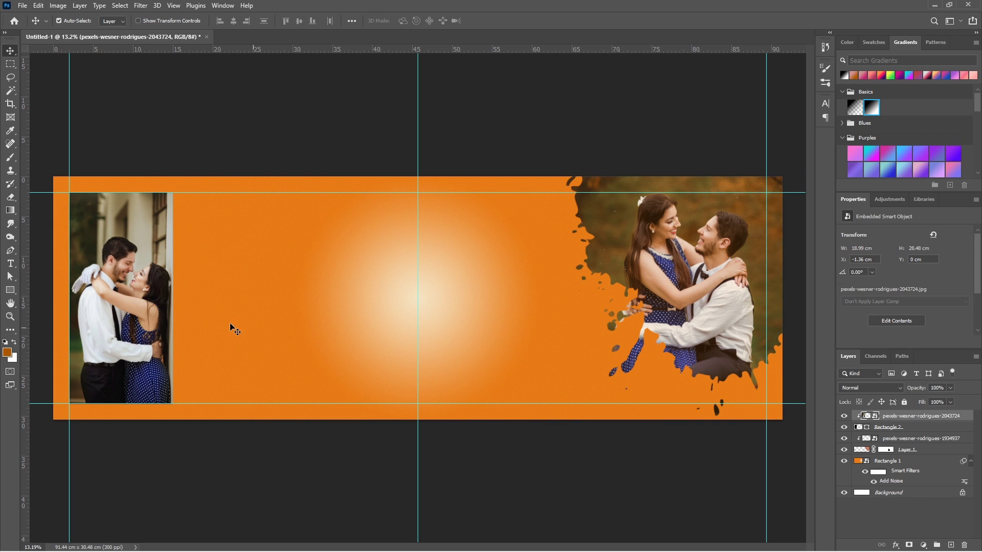
left_click(887, 428)
left_click(869, 388)
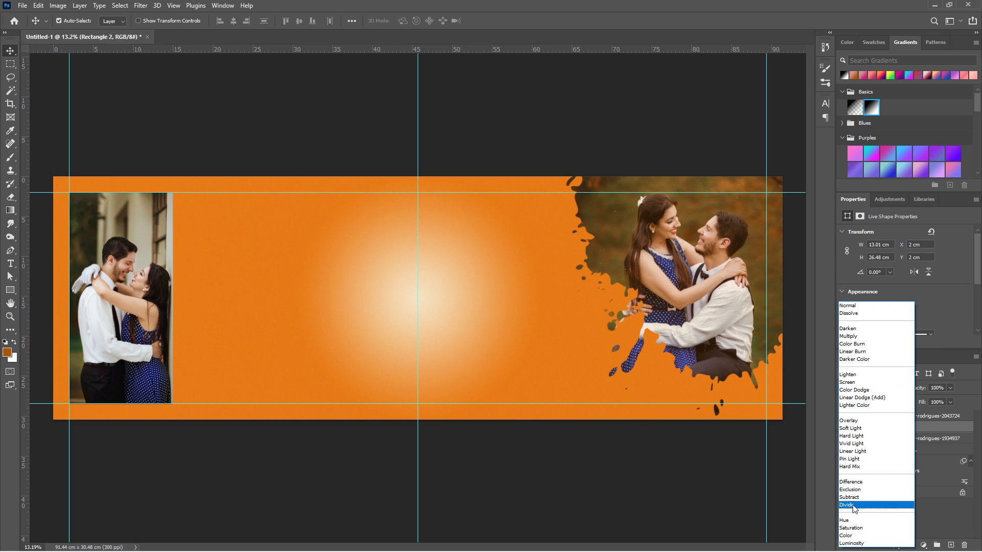
left_click(856, 544)
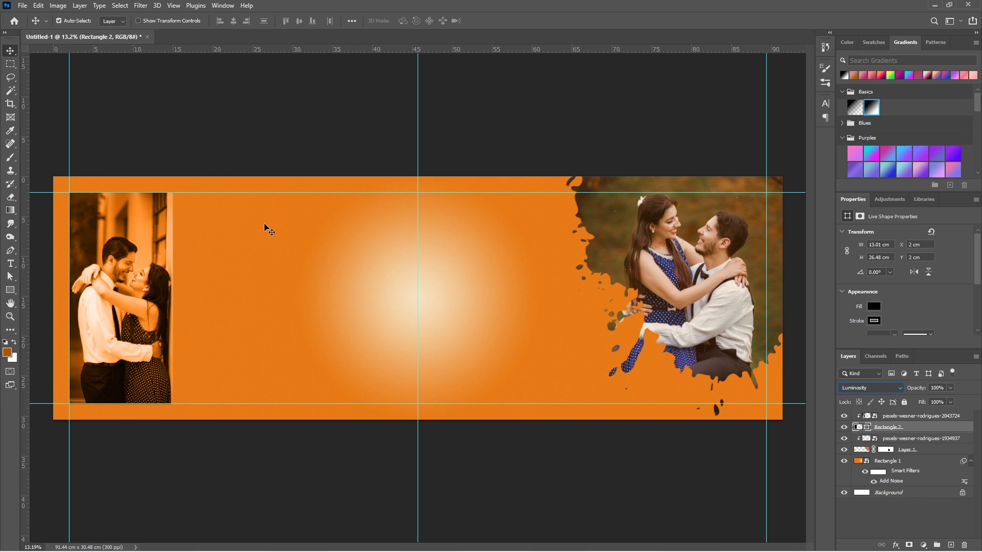
- Open the Rectangle 1 smart object and set the outer colour stop of its radial gradient to dark orange #ac5500
left_click(859, 460)
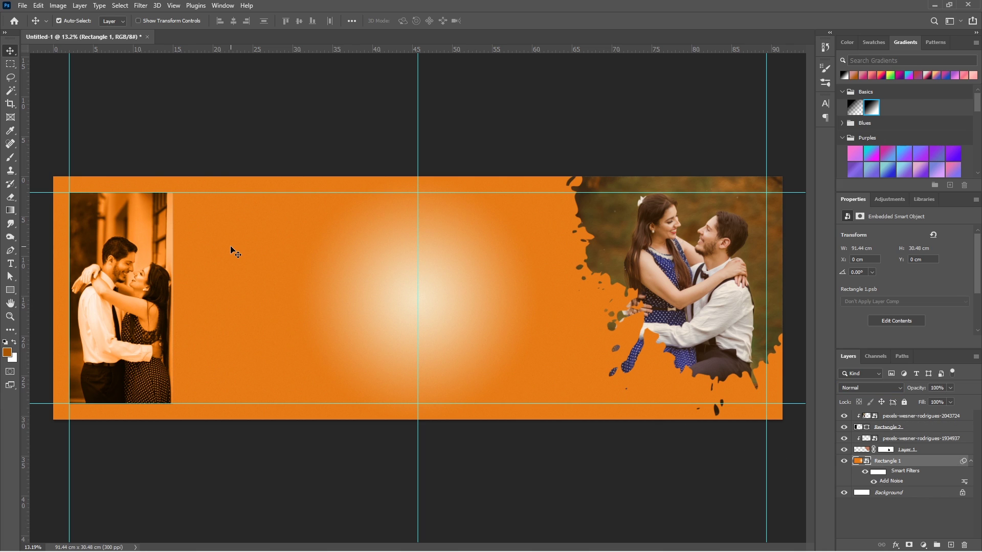
double_click(859, 462)
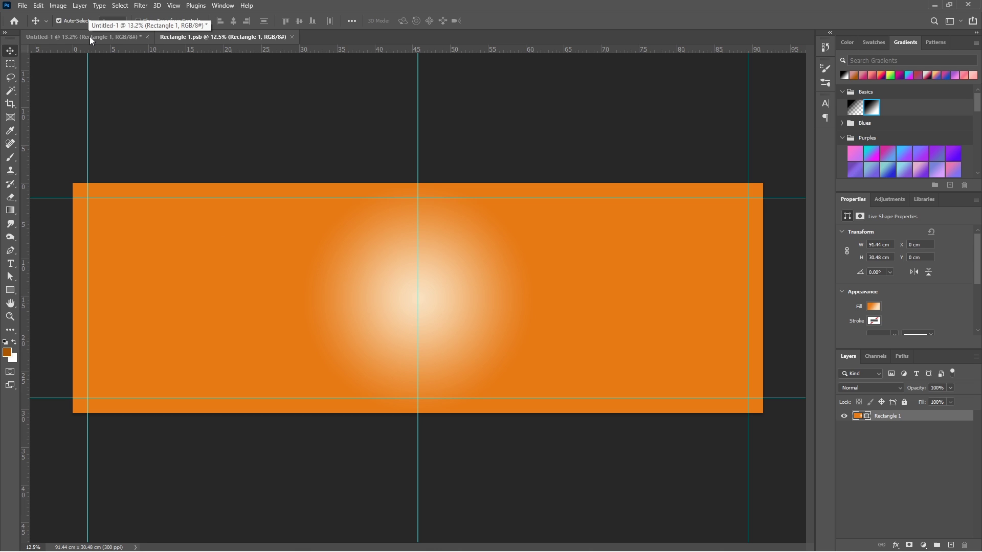
left_click(873, 306)
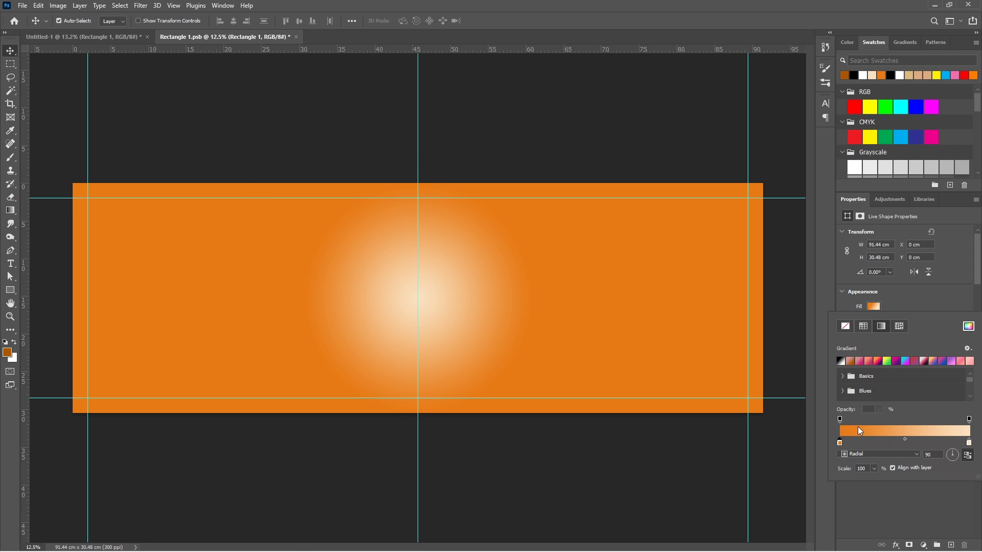
double_click(839, 443)
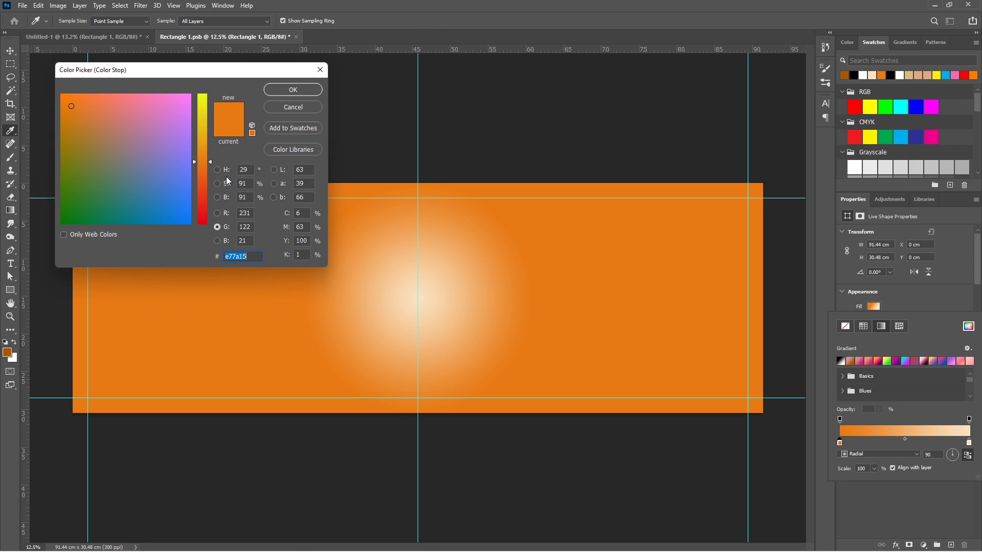
left_click_drag(202, 162, 202, 152)
left_click(61, 96)
left_click_drag(61, 96, 61, 135)
left_click_drag(202, 152, 202, 179)
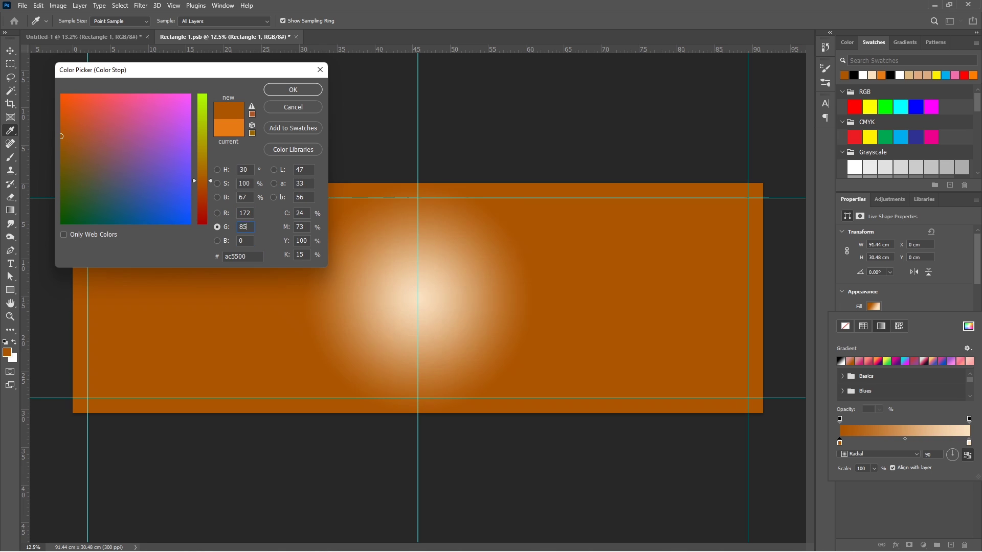
left_click(293, 90)
- Set the gradient's centre colour stop to a bright orange of about #ffa90c, and save and close the smart object
double_click(968, 442)
key("Escape")
double_click(968, 443)
left_click_drag(202, 101, 202, 136)
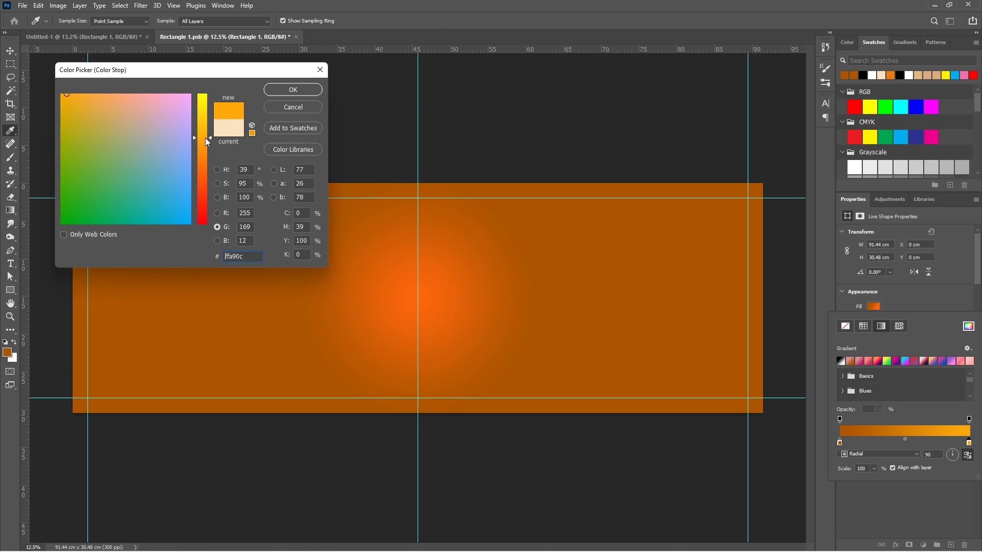
left_click(289, 91)
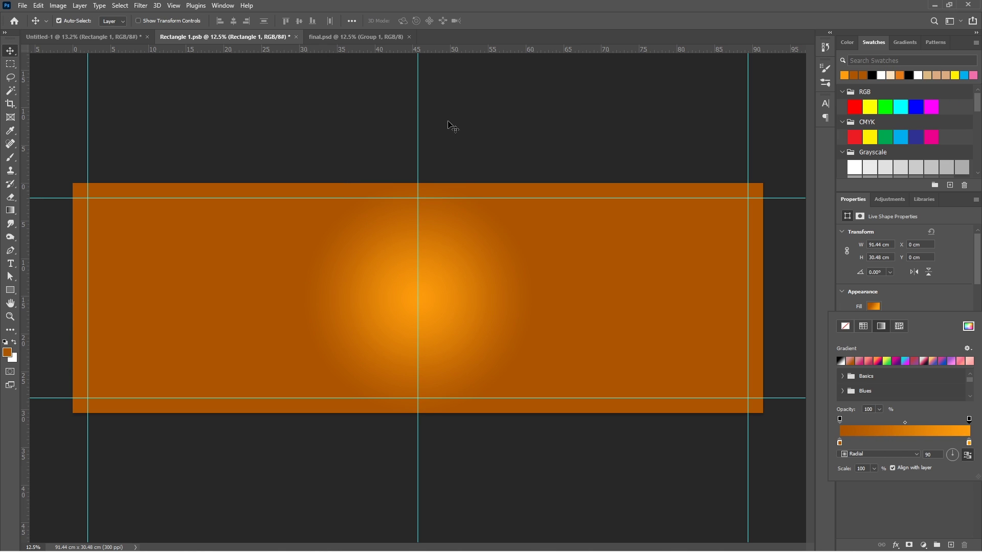
left_click(409, 37)
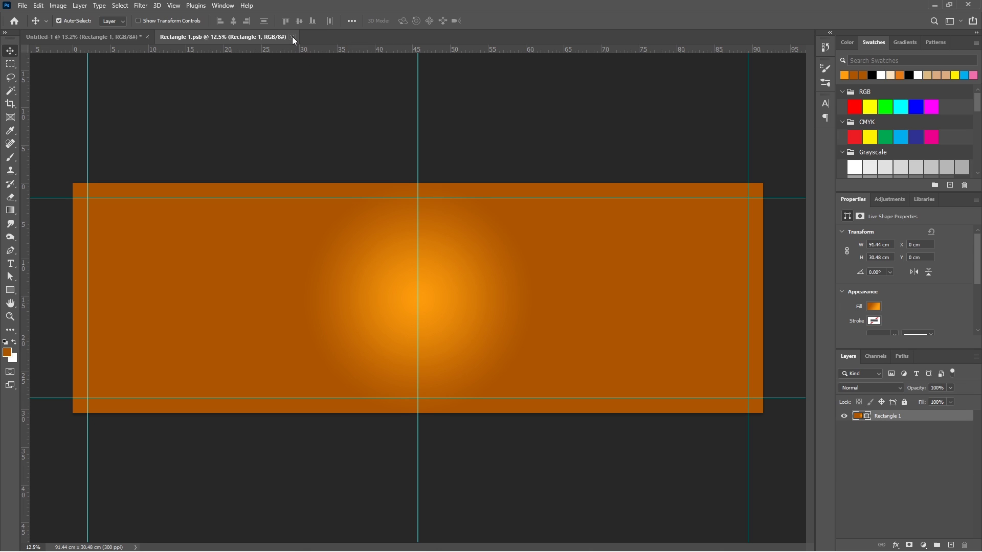
left_click(292, 36)
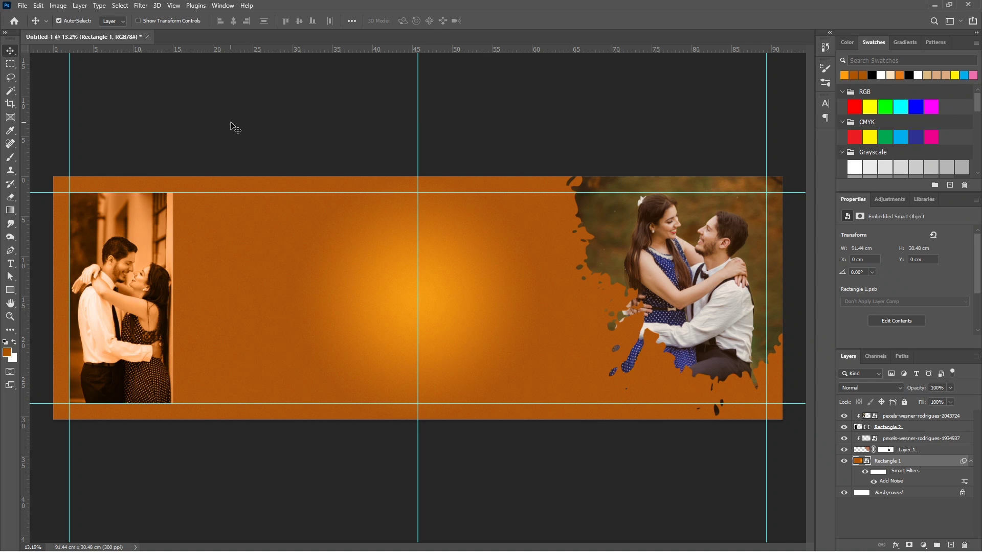
- Enlarge the placed third couple photo to about 32.5% and position it left of the banner's centre, spanning the full height
left_click_drag(234, 127, 295, 315)
left_click_drag(312, 201, 339, 86)
left_click_drag(303, 436, 305, 407)
left_click_drag(360, 362, 360, 345)
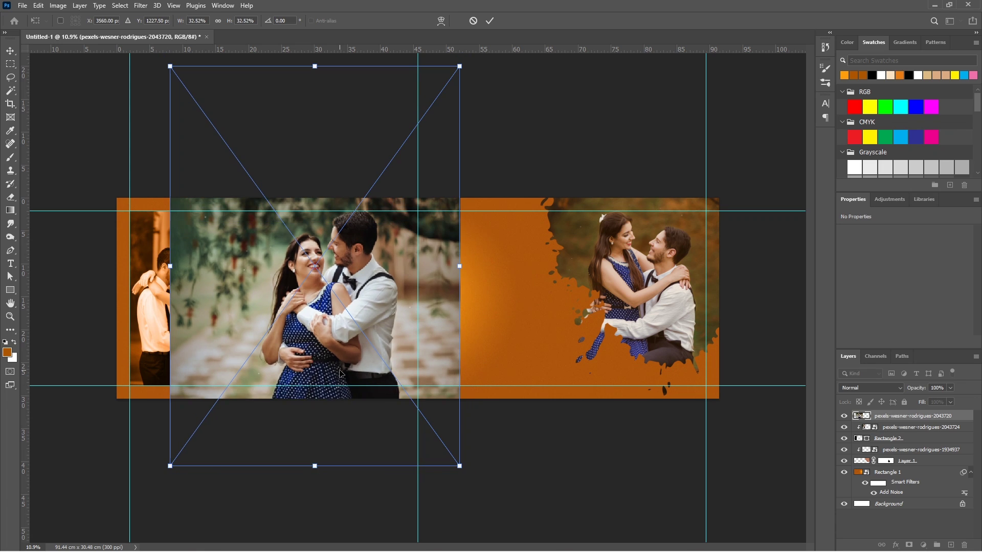
key("Return")
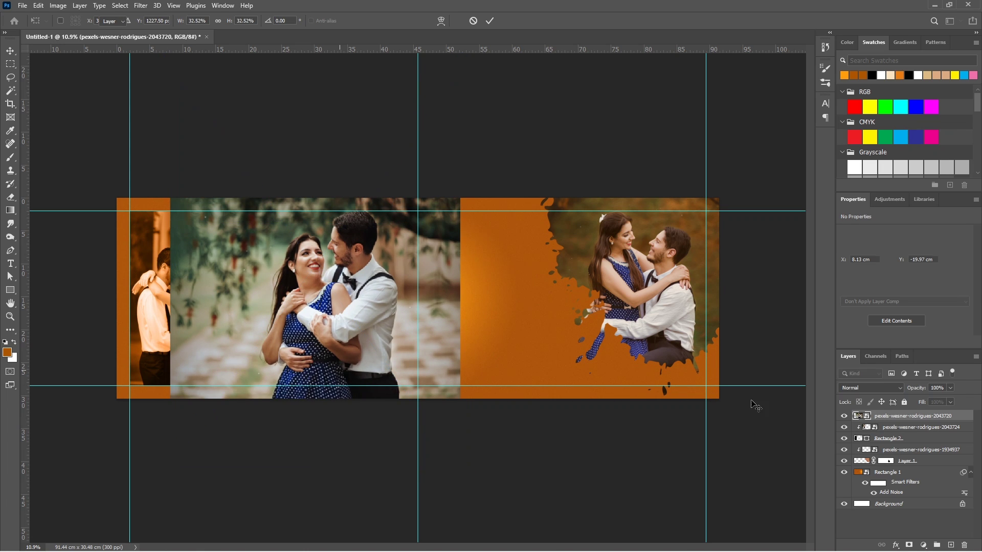
- Mask the third photo, fade its edges around the couple with a black 1200 px Soft Round brush, and shift it slightly left
left_click(908, 545)
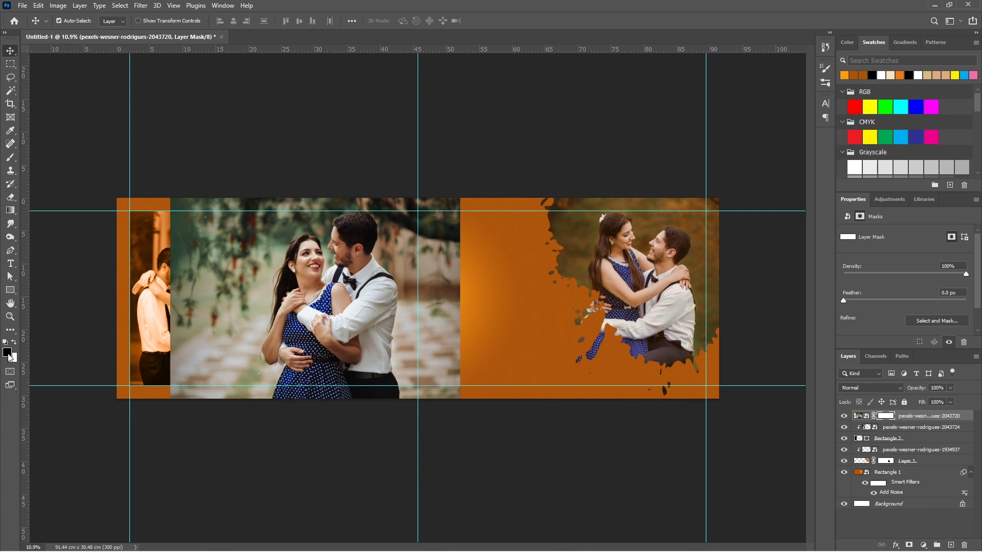
key("b")
left_click(75, 23)
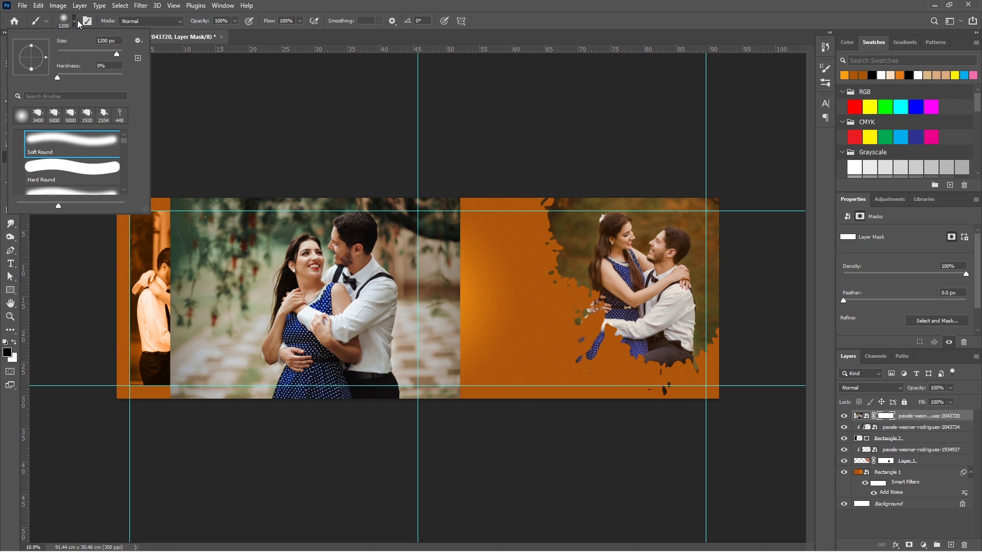
left_click(78, 22)
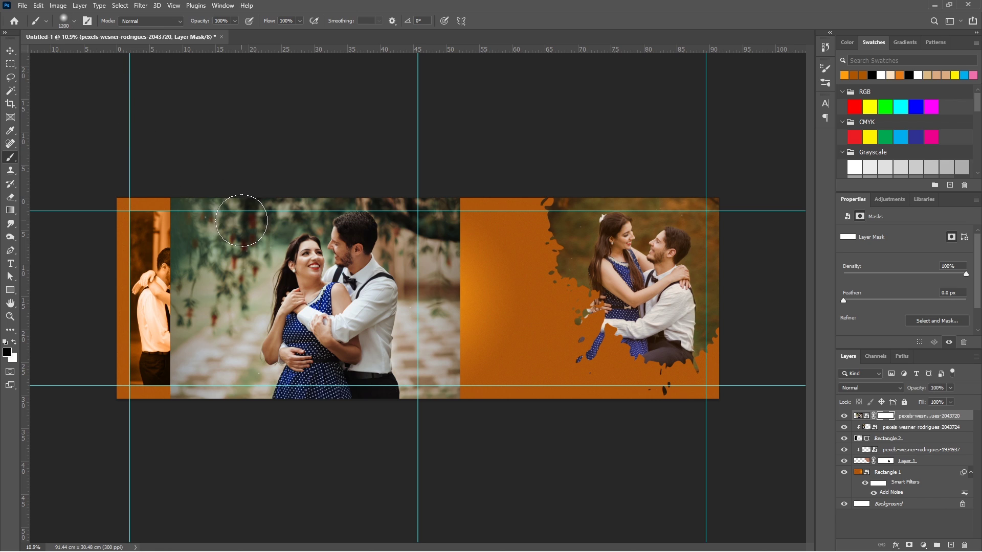
mouse_move(206, 182)
left_mouse_down()
mouse_move(179, 287)
mouse_move(186, 394)
mouse_move(204, 397)
mouse_move(235, 202)
left_mouse_up()
left_click_drag(444, 184, 441, 301)
mouse_move(211, 407)
left_mouse_down()
mouse_move(410, 405)
mouse_move(447, 306)
left_mouse_up()
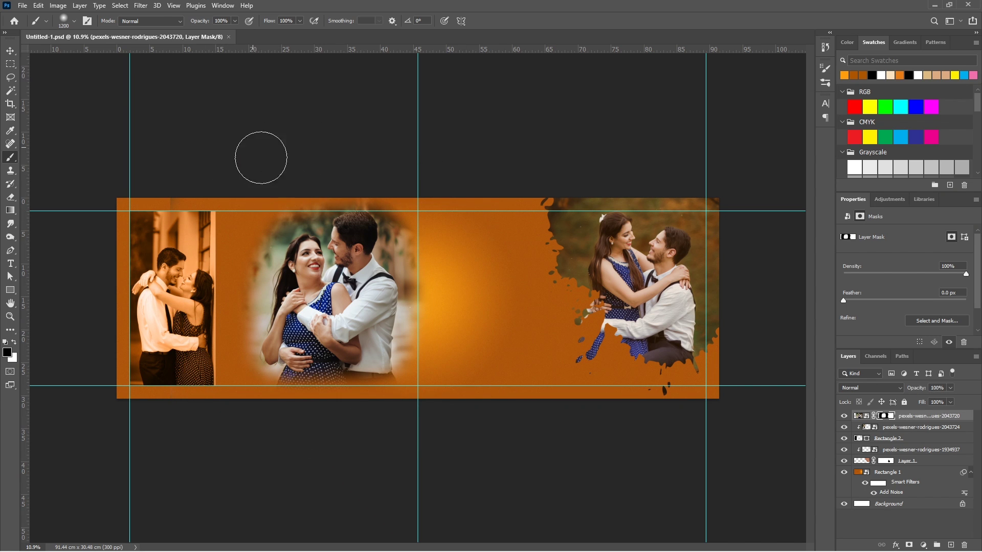
left_click(9, 51)
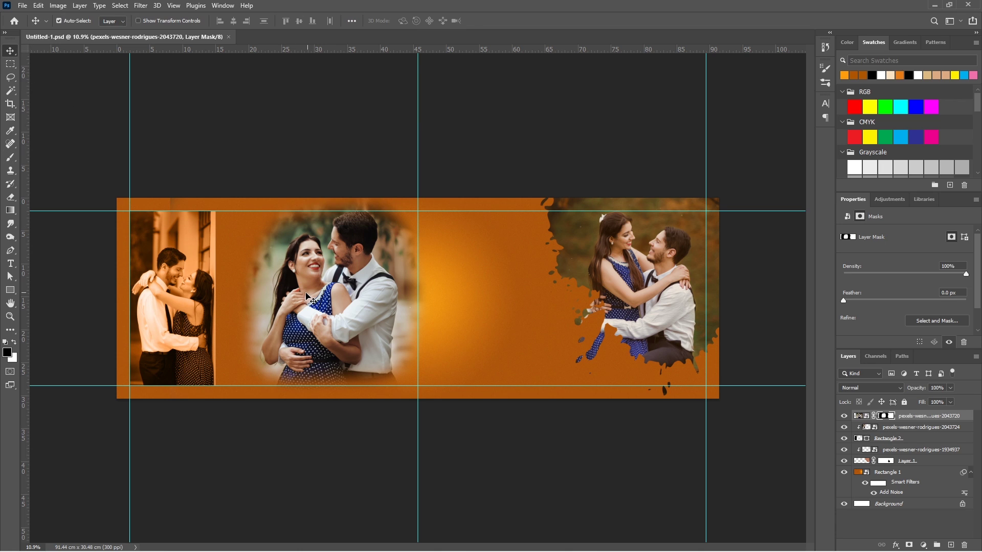
left_click_drag(308, 292, 301, 296)
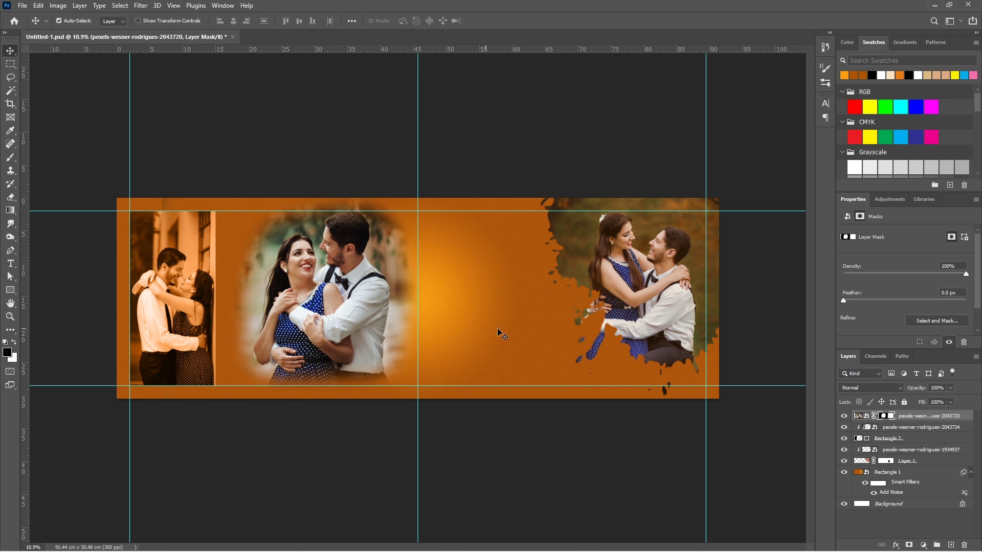
- Add a Black & White adjustment clipped to the third photo and set its Yellows to 135
left_click(923, 545)
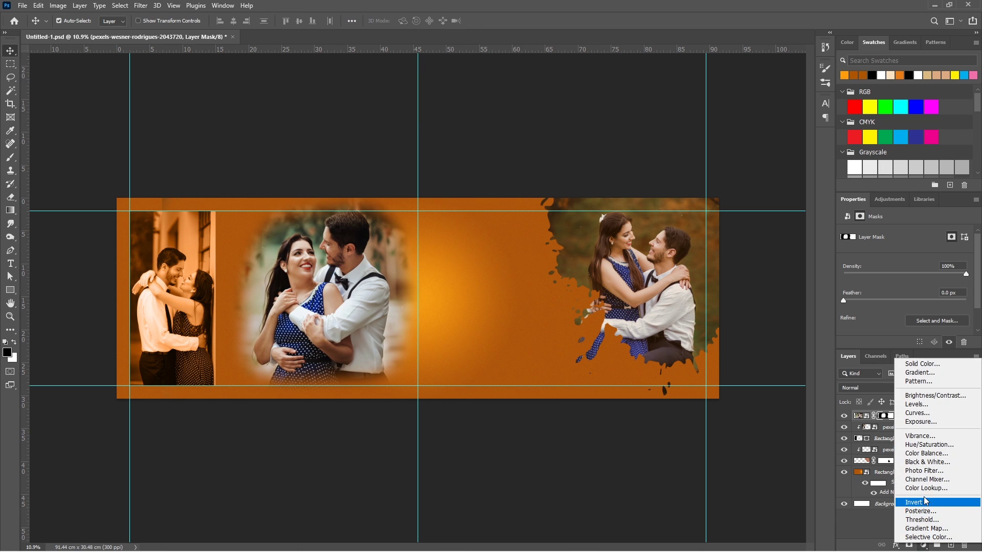
left_click(927, 461)
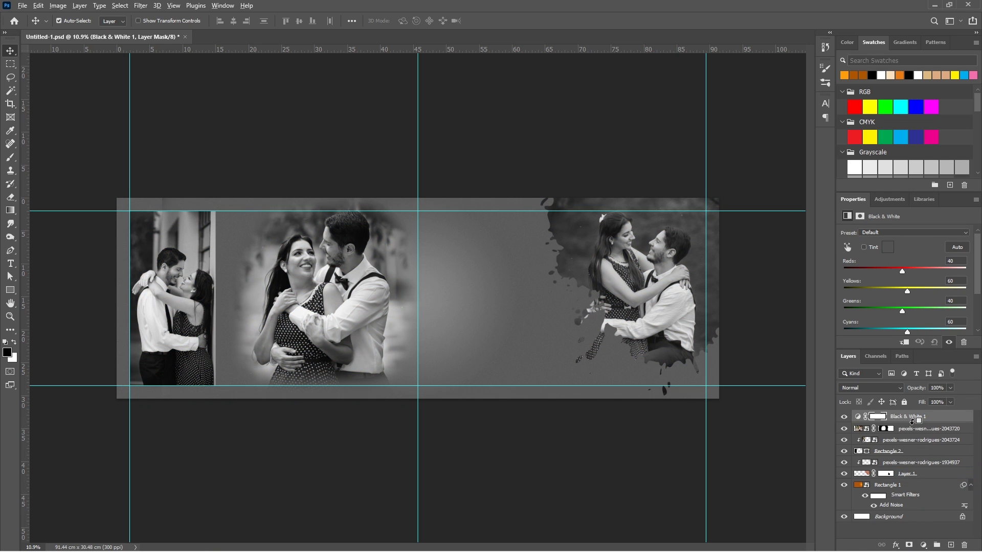
left_click(906, 420, "alt")
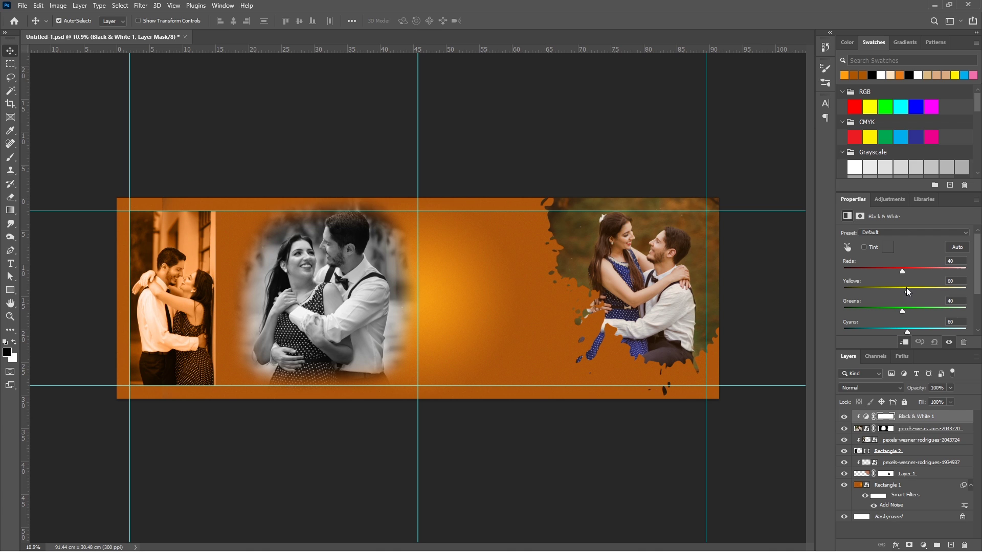
left_click_drag(907, 289, 924, 292)
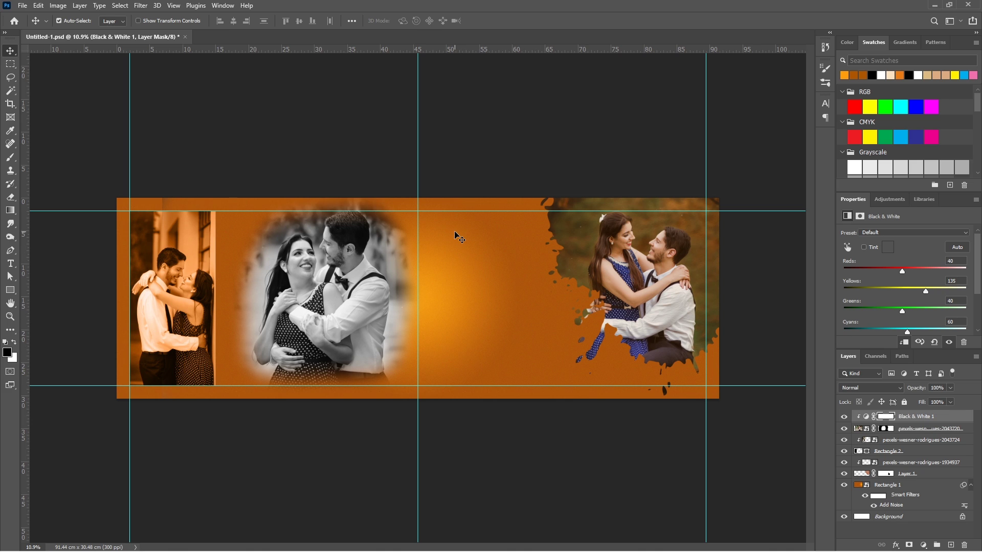
- On a new layer, make a circular selection about 7.23 cm wide right of the banner's centre, fill it red and deselect
left_click(948, 544)
left_click(10, 64)
key("shift+m")
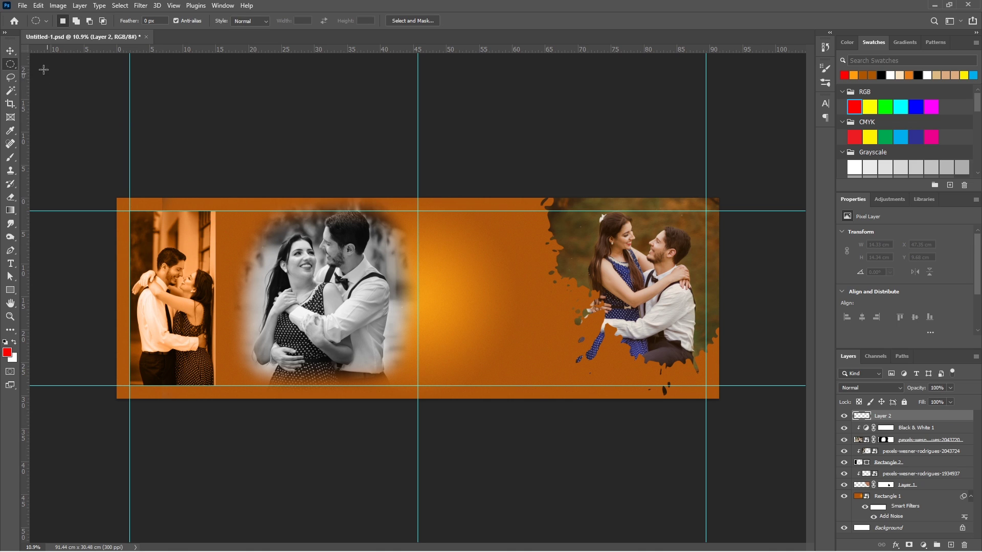
right_click(17, 65)
left_click(470, 259)
left_click_drag(458, 250, 506, 308)
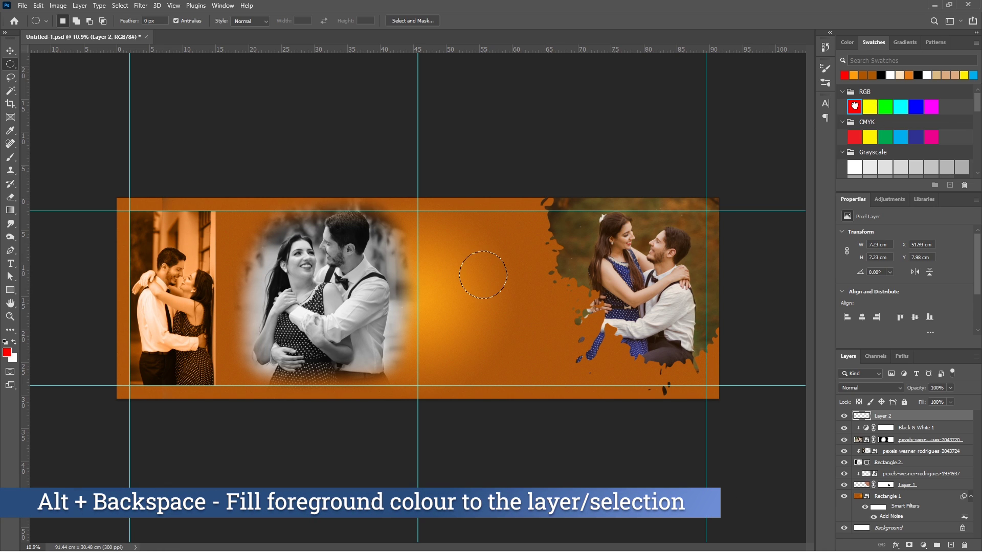
key("alt+BackSpace")
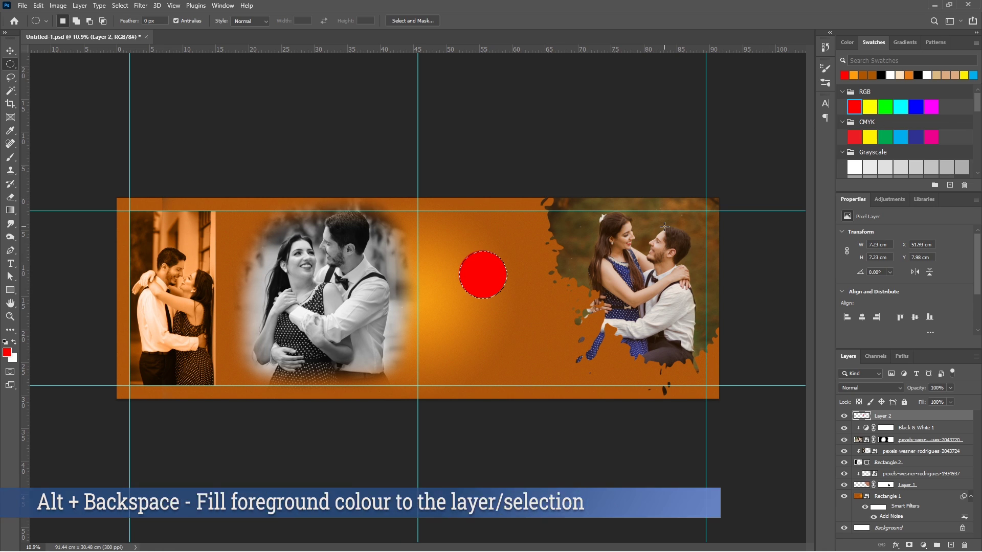
key("ctrl+d")
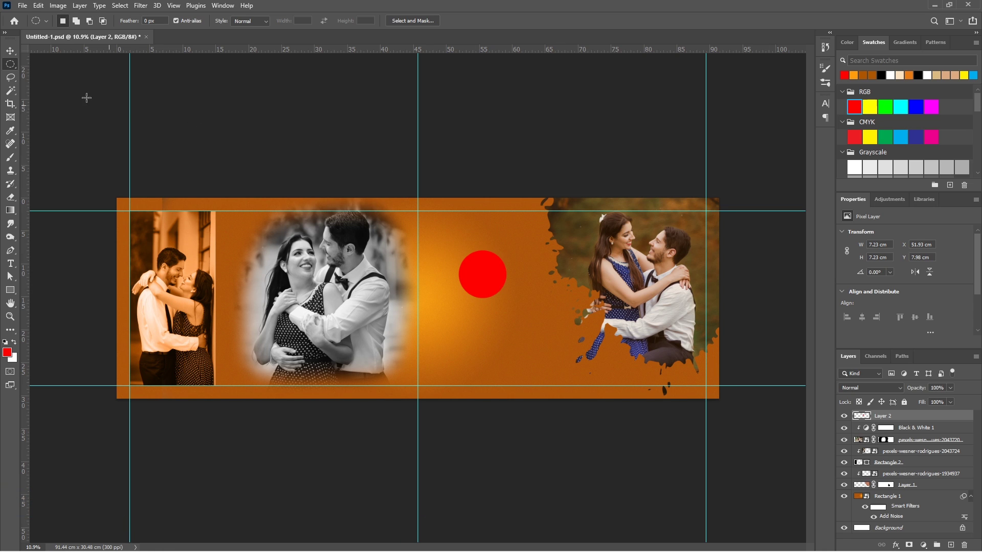
- Fill a red rectangle about 7.23 × 8.61 cm extending down from the circle's middle to form an arch shape, and deselect
right_click(14, 65)
left_click(46, 65)
left_click_drag(459, 275, 506, 331)
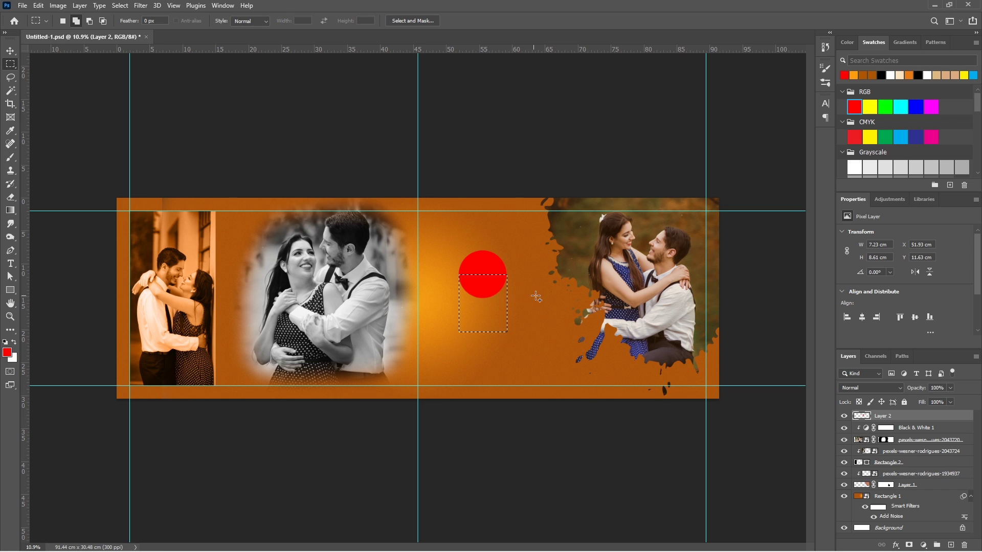
key("alt+BackSpace")
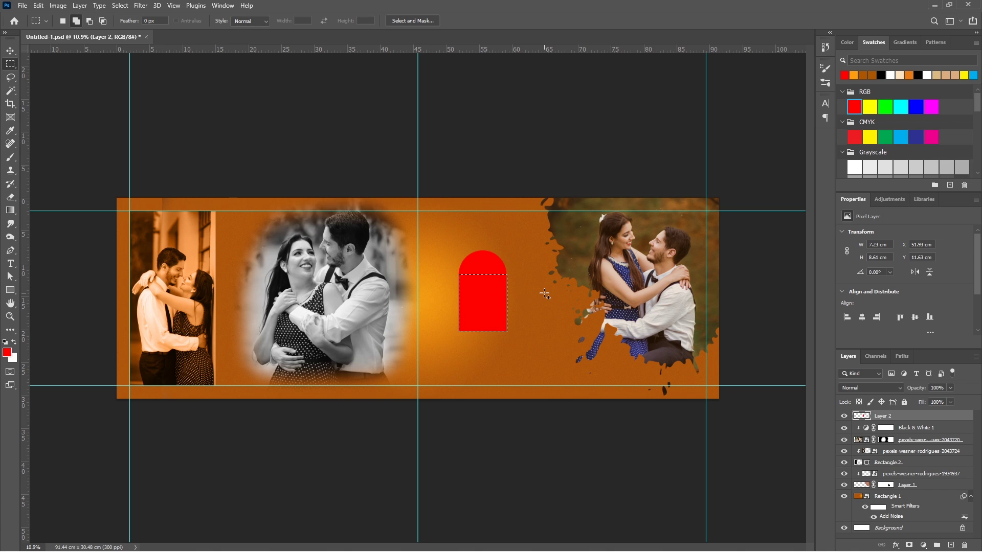
key("ctrl+d")
- Duplicate the red arch layer and rotate the copy 45° clockwise
key("ctrl+j")
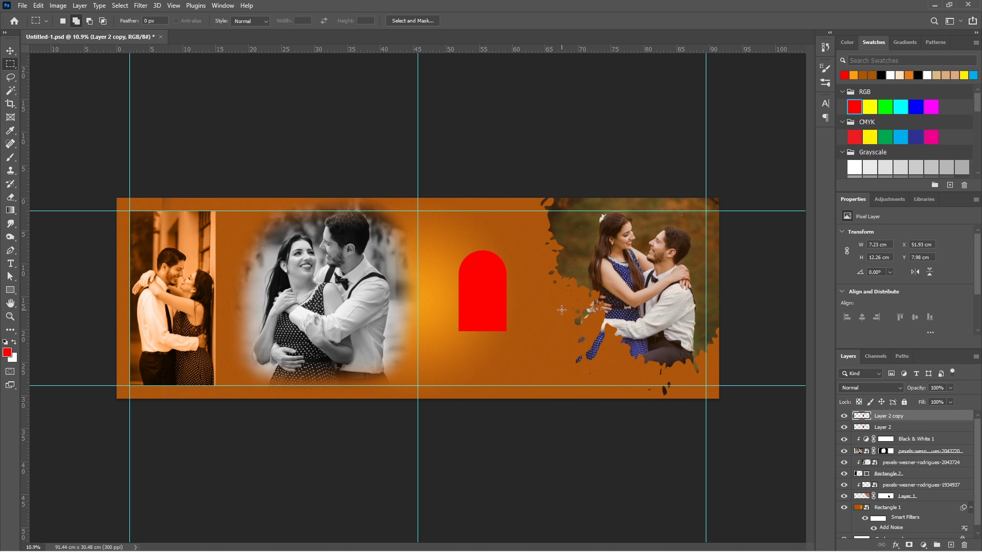
key("v")
key("ctrl+t")
left_click_drag(510, 249, 523, 287)
key("Return")
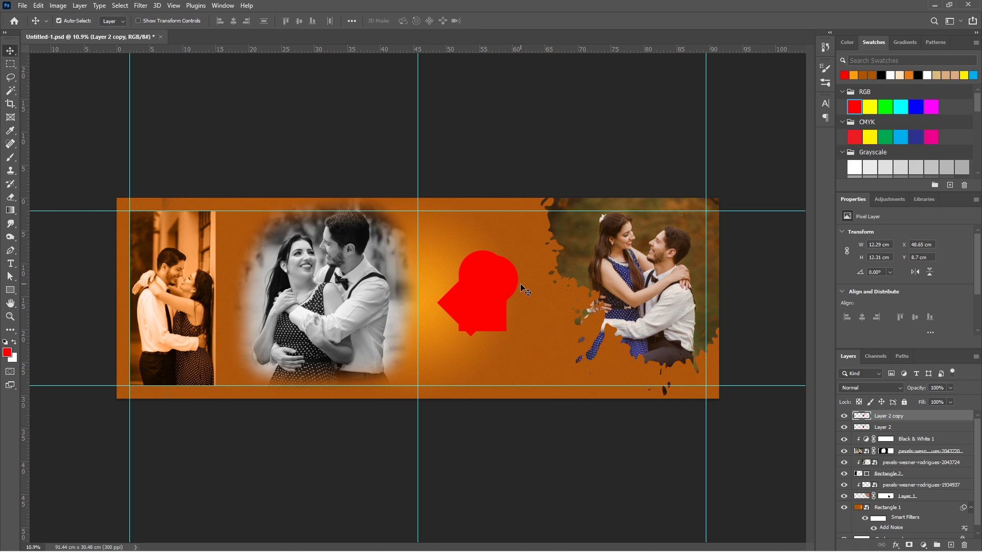
- Rotate the original arch by -45° and shift the copy right so that the two form a heart
left_click(503, 335)
key("ctrl+t")
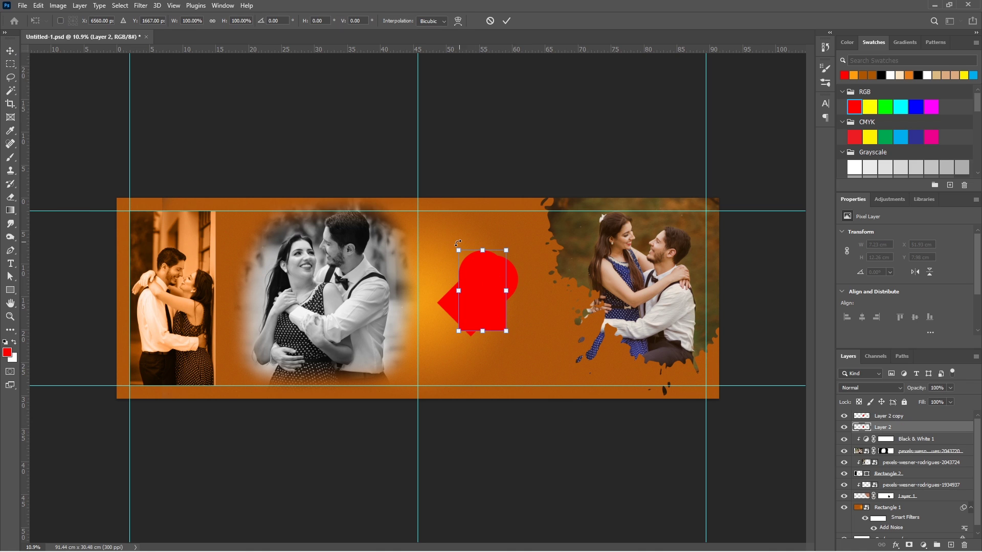
left_click_drag(458, 244, 409, 270)
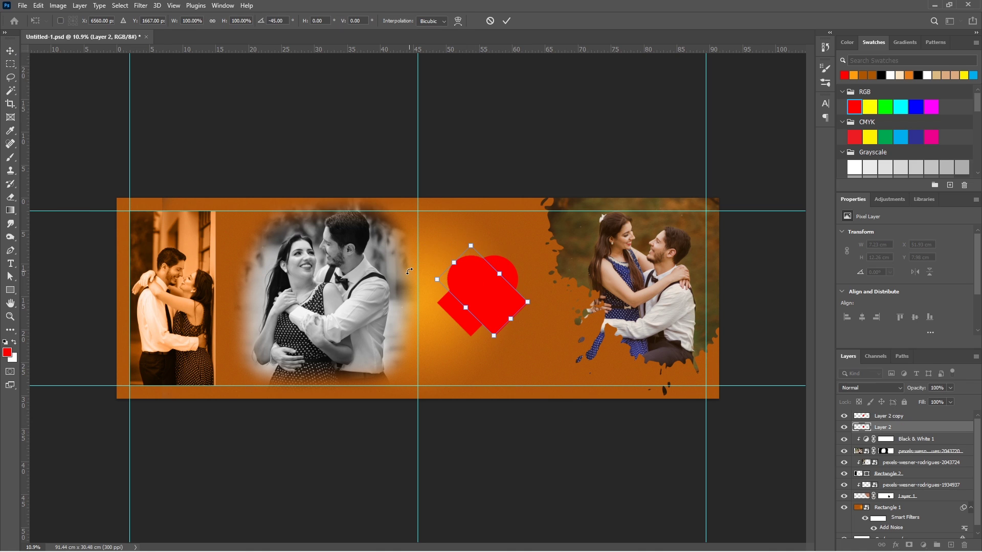
key("Return")
left_click_drag(486, 286, 508, 290)
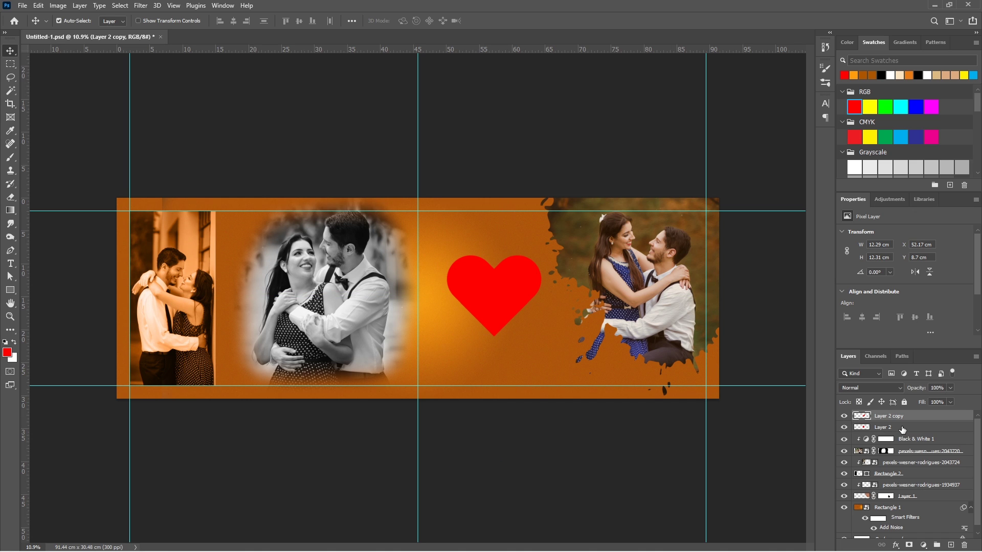
- Merge the two arch layers into one heart, move it up and slightly left, and set its blend mode to Screen
left_click(903, 429, "ctrl")
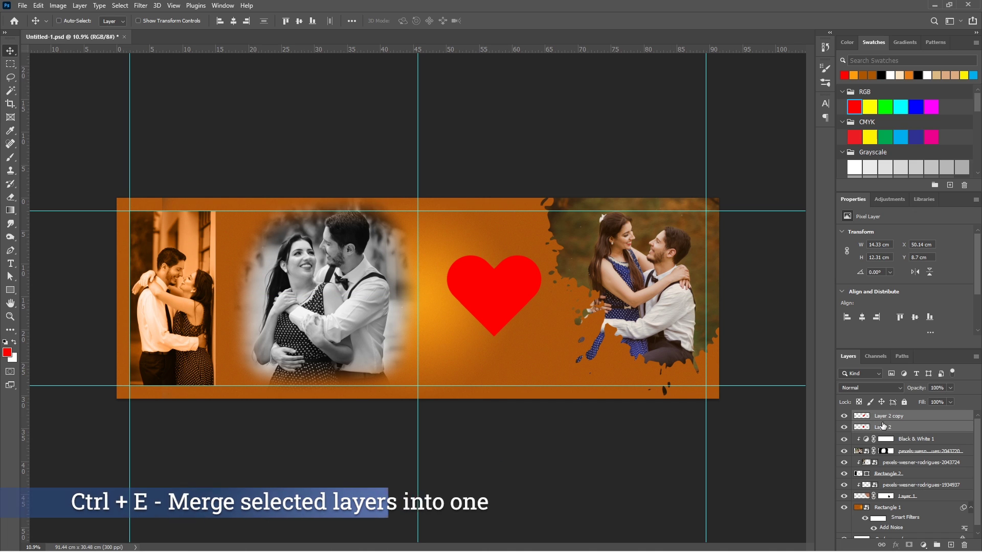
key("ctrl+e")
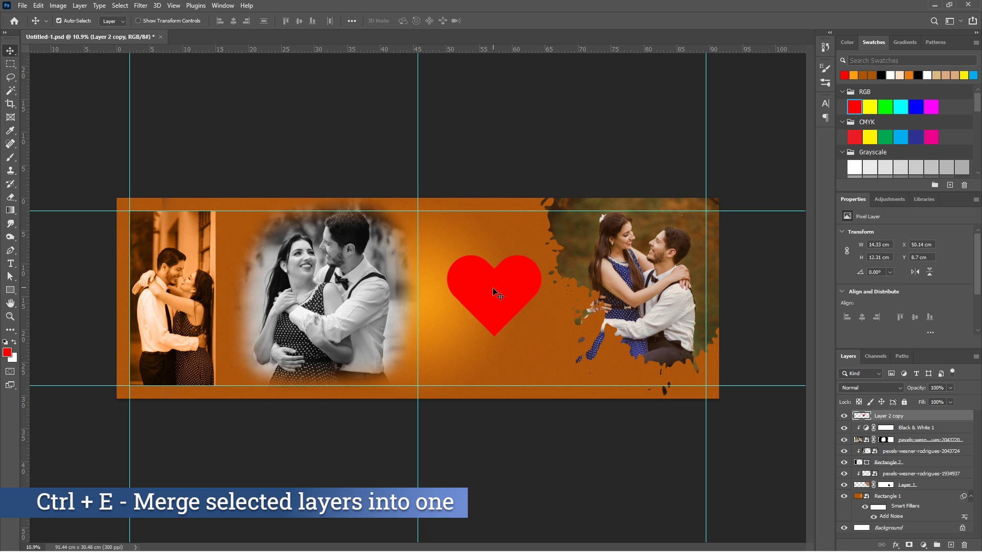
left_click_drag(495, 293, 482, 263)
left_click(862, 387)
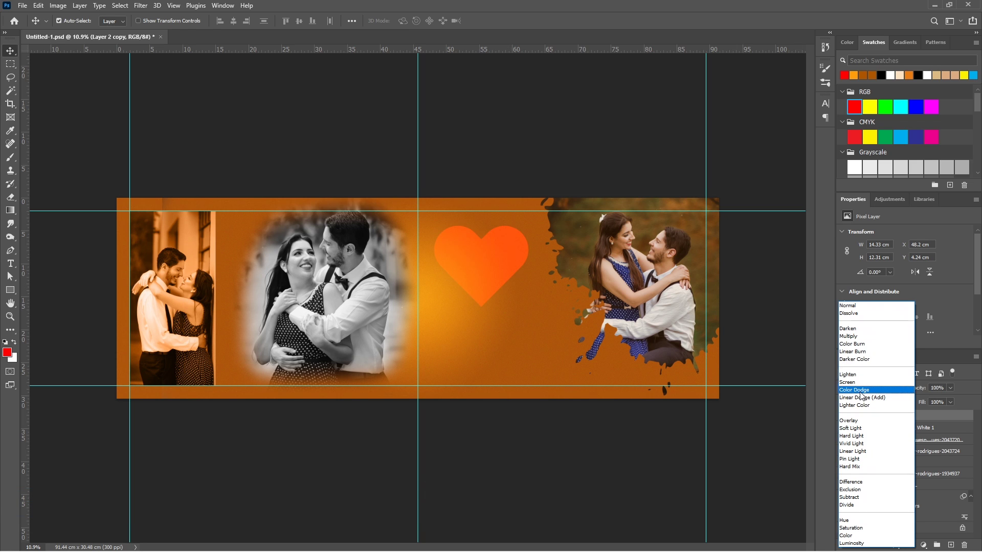
left_click(855, 383)
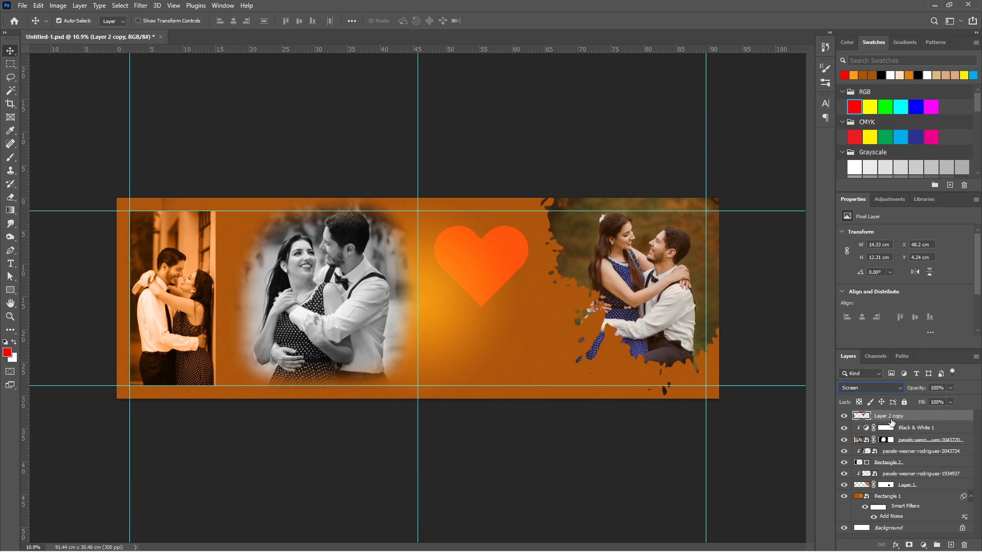
- Duplicate the heart, scale the copy to about 81% around its centre, and set its blend mode to Normal
key("ctrl+j")
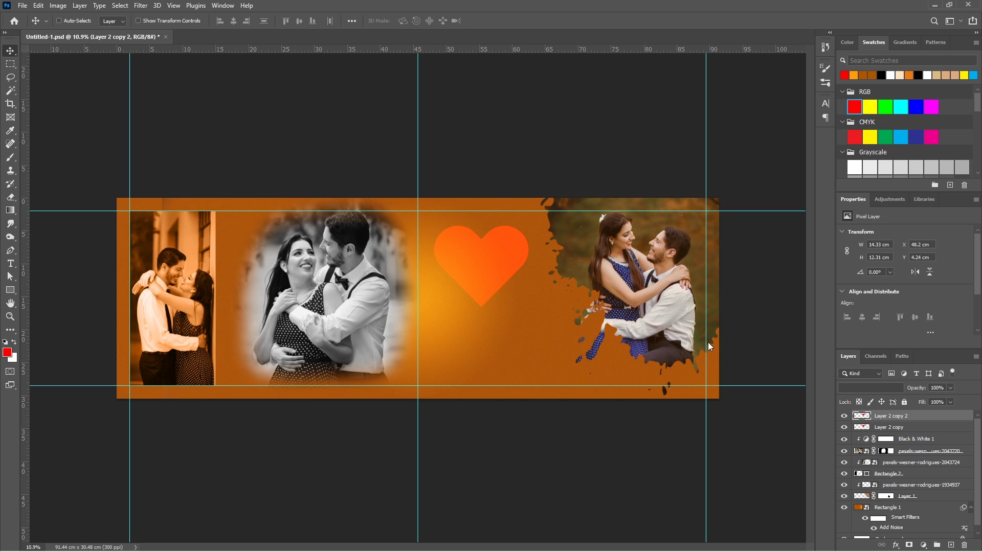
key("ctrl+t")
left_click_drag(481, 225, 482, 233)
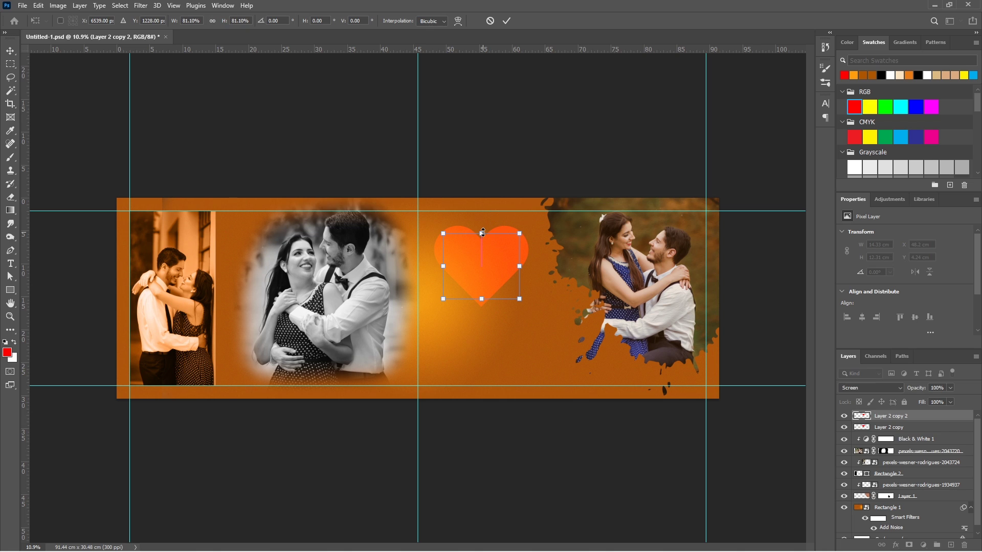
key("Return")
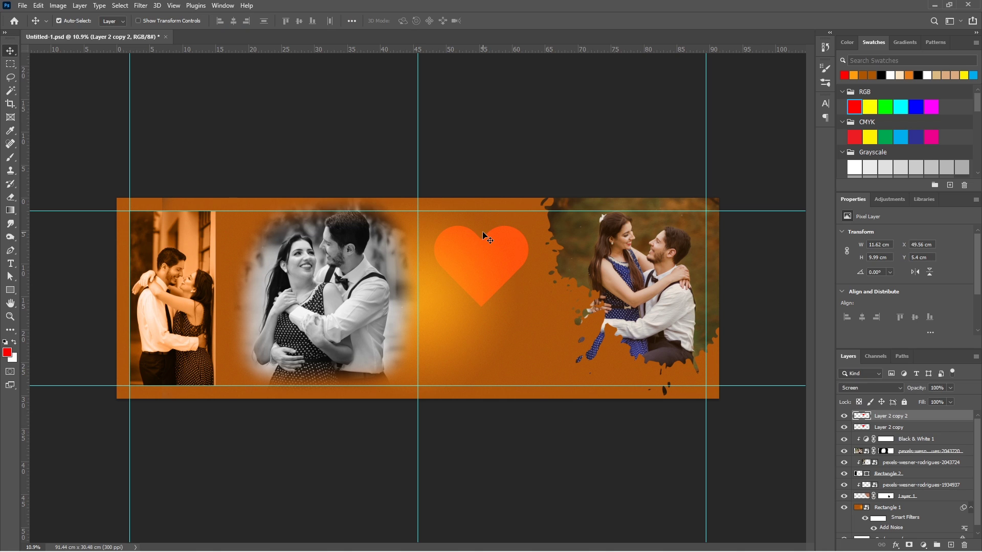
left_click(862, 388)
left_click(850, 306)
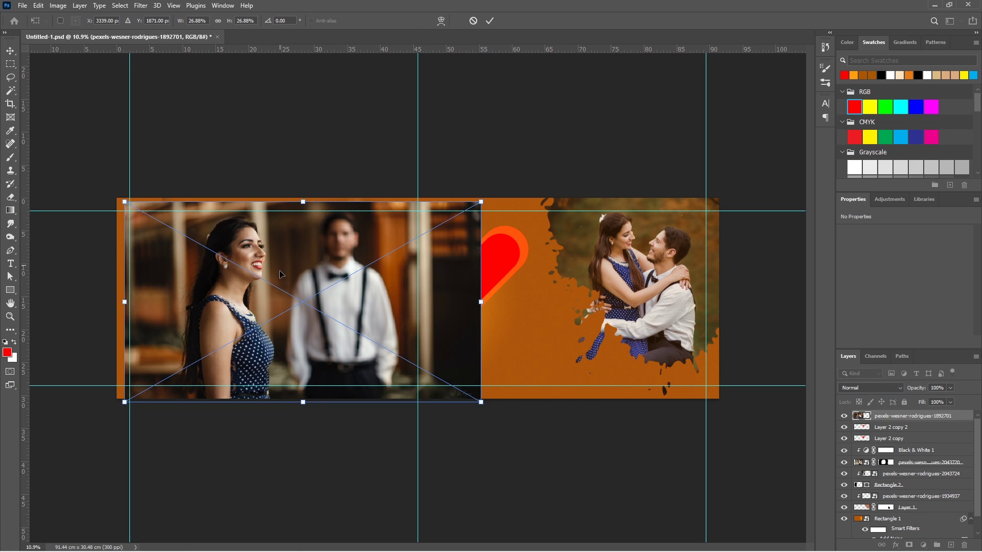
- Scale the placed fourth couple photo to about 9.16% over the heart, clip it to the inner heart, and adjust its position
left_click_drag(280, 275, 429, 271)
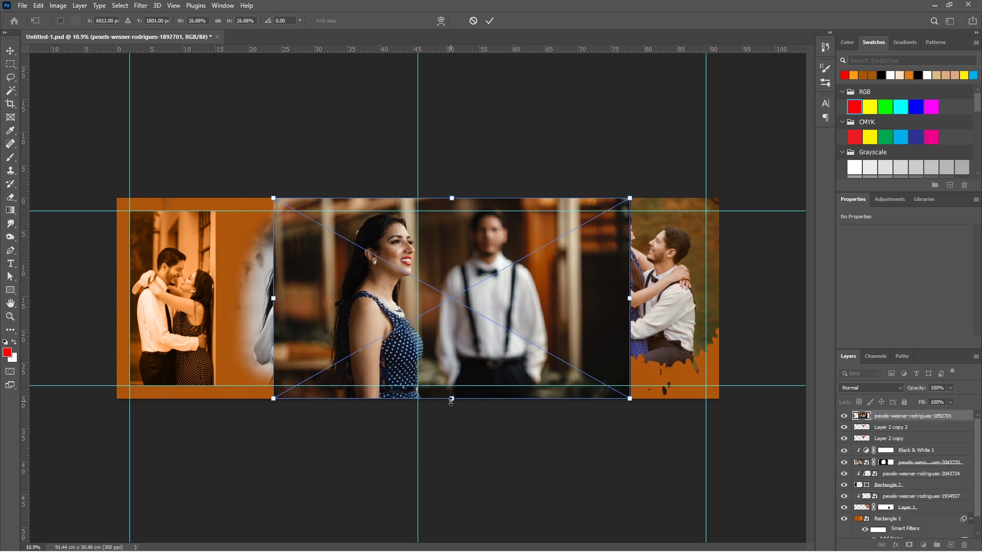
left_click_drag(450, 401, 503, 282)
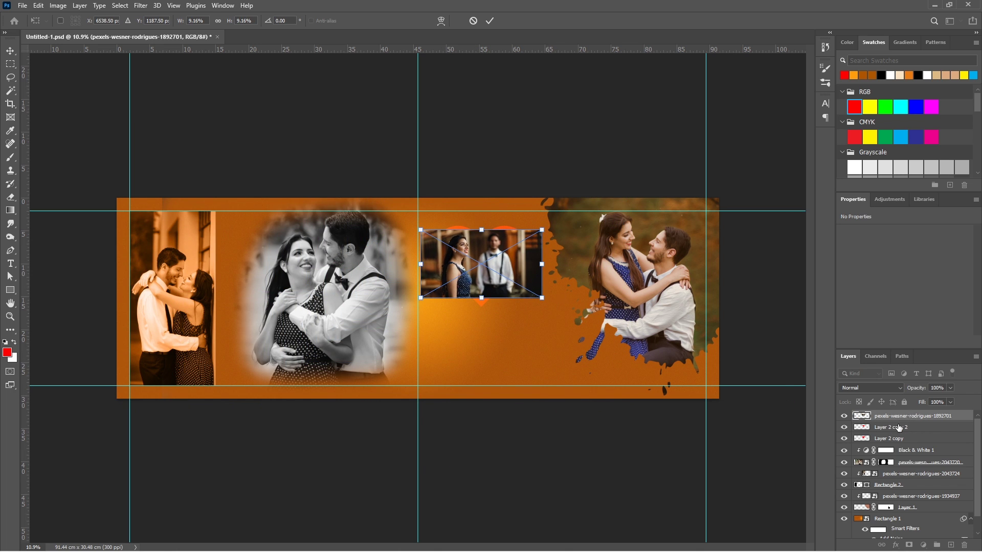
left_click_drag(883, 426, 887, 419)
left_click(888, 420, "alt")
scroll(494, 254, "up", 3)
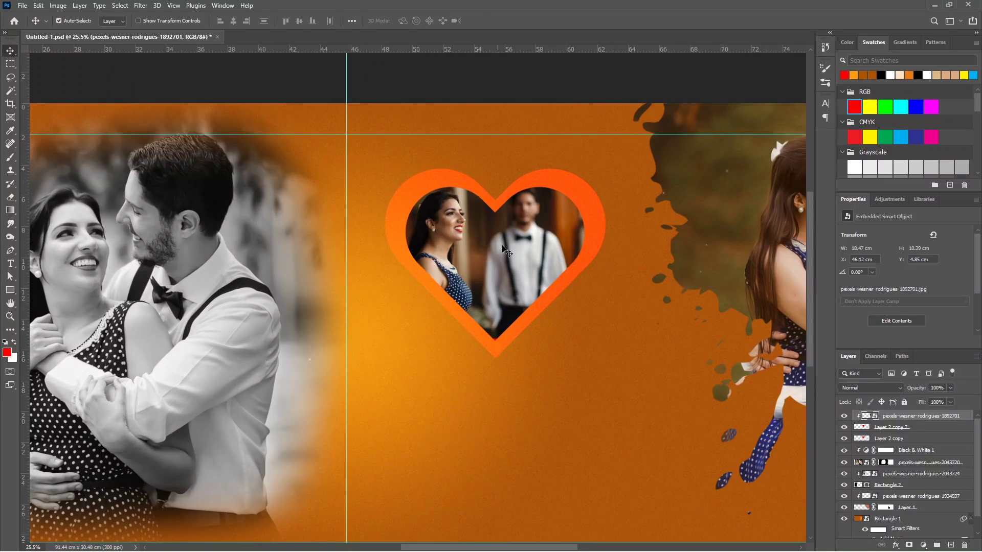
left_click_drag(503, 250, 510, 255)
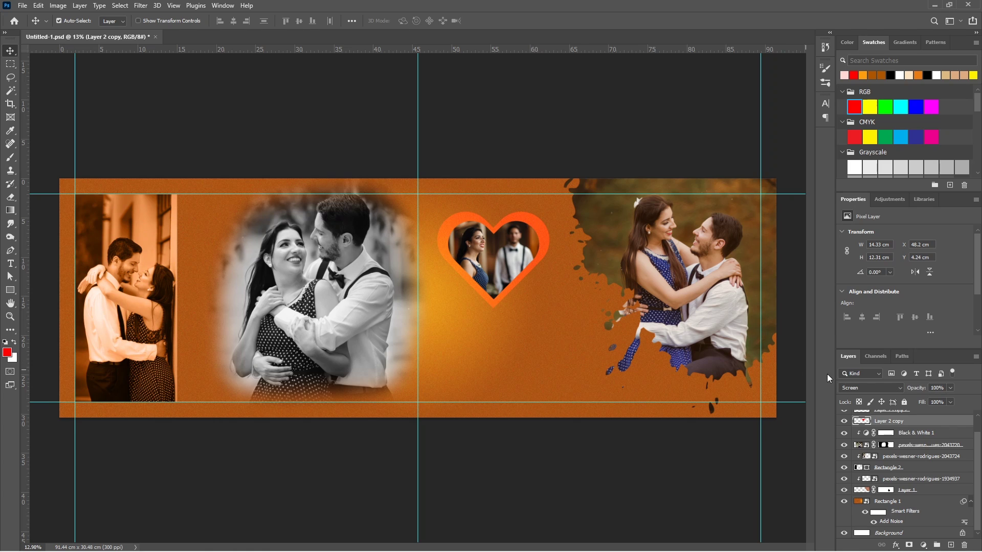
- Lower the opacity of the outer heart and deselect its layer
left_click(949, 387)
left_click(602, 154)
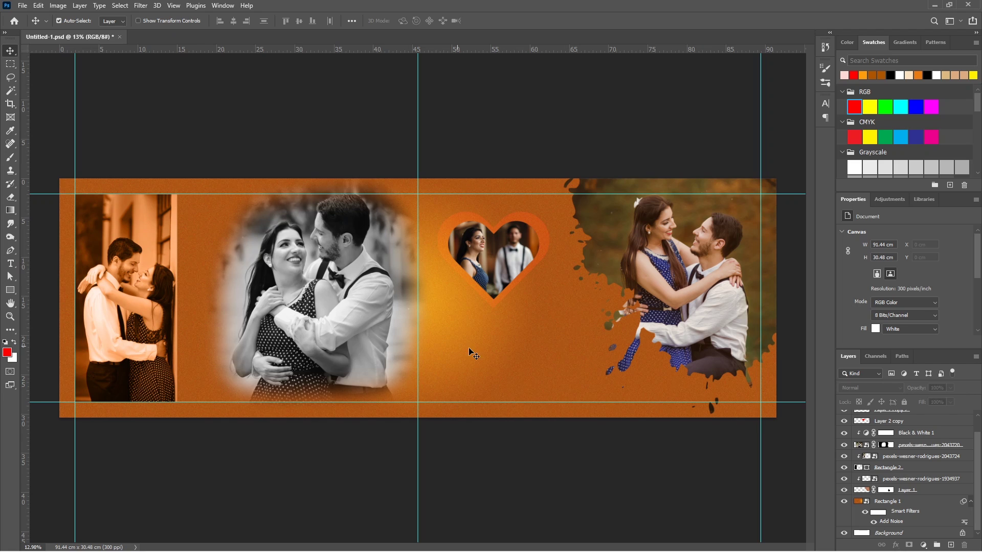
- Add the text "Precious" below the heart and enlarge it to 50 pt
key("t")
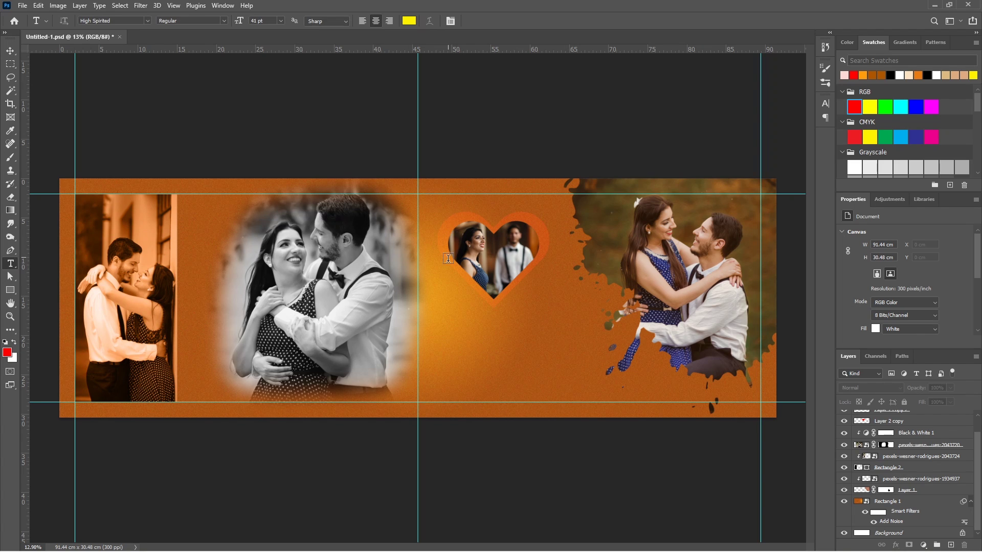
left_click(454, 344)
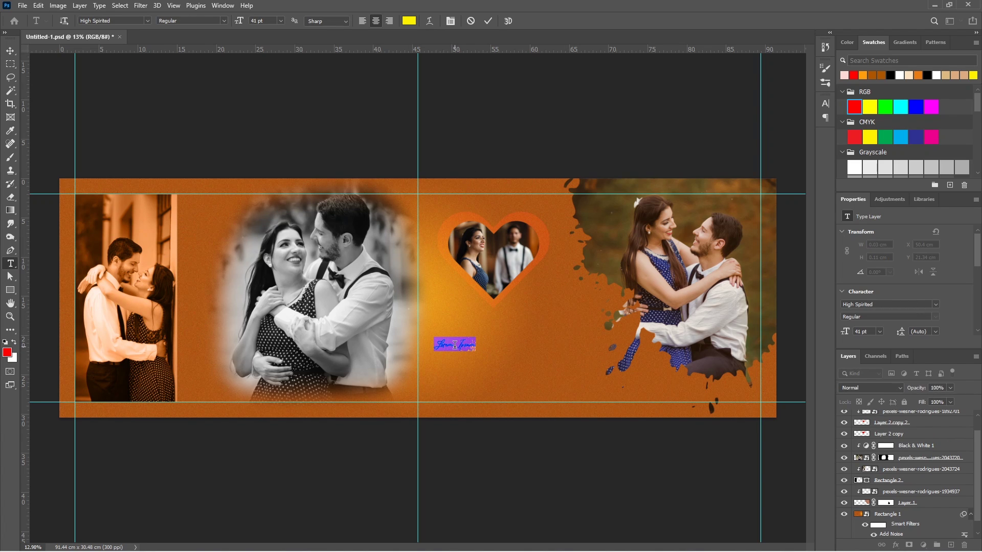
type("Precious")
key("ctrl+a")
key("ctrl+shift+period")
key("ctrl+shift+period")
key("ctrl+shift+period")
key("ctrl+shift+period")
key("ctrl+shift+period")
- Format the "Precious" text as AvantGarde Bk BT Demi in white with All Caps
left_click(147, 21)
left_click(114, 66)
left_click(826, 104)
left_click(740, 175)
key("x")
left_click(224, 21)
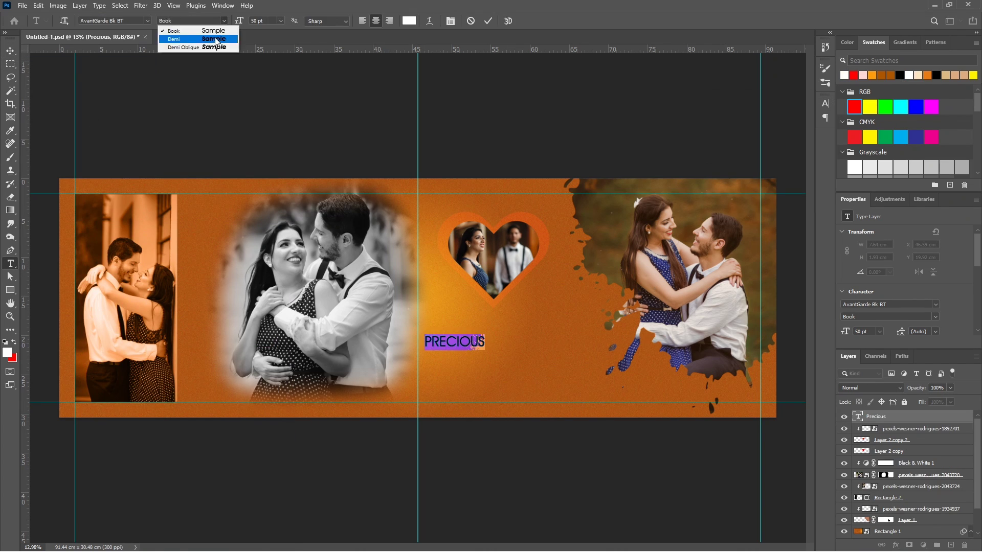
left_click(214, 39)
- Enlarge the PRECIOUS text to about 97.94 pt, rotate it -90°, and position it between the rectangular photo and the black-and-white photo
key("ctrl+t")
left_click_drag(486, 335, 545, 320)
left_click_drag(555, 318, 467, 261)
left_click_drag(483, 333, 196, 307)
key("Return")
- Adjust the spacing between the black-and-white photo and the vertical PRECIOUS text
left_click_drag(416, 262, 427, 263)
left_click(879, 416)
left_click_drag(198, 308, 190, 300)
left_click_drag(286, 307, 278, 307)
- Enlarge both hearts and their clipped photo together
left_click(921, 429)
left_click(888, 452, "shift")
key("ctrl+t")
left_click_drag(549, 308, 564, 321)
- Add the text "Moments" below the heart in the High Spirited font with All Caps turned off
left_click(10, 264)
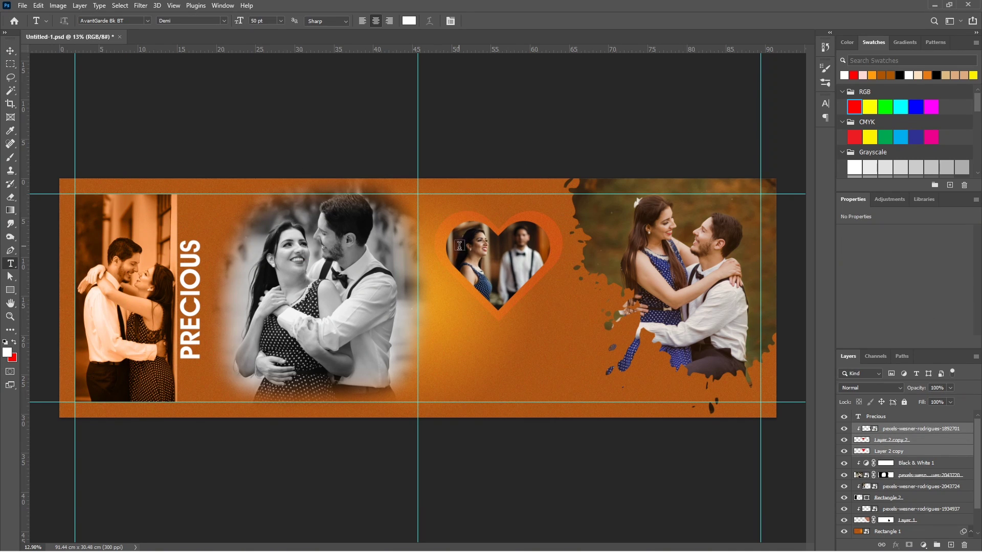
left_click(480, 348)
type("Moments")
key("ctrl+a")
left_click(825, 104)
left_click(740, 175)
- Position the Moments text below PRECIOUS and colour it yellow
left_click(11, 51)
left_click_drag(473, 344, 208, 373)
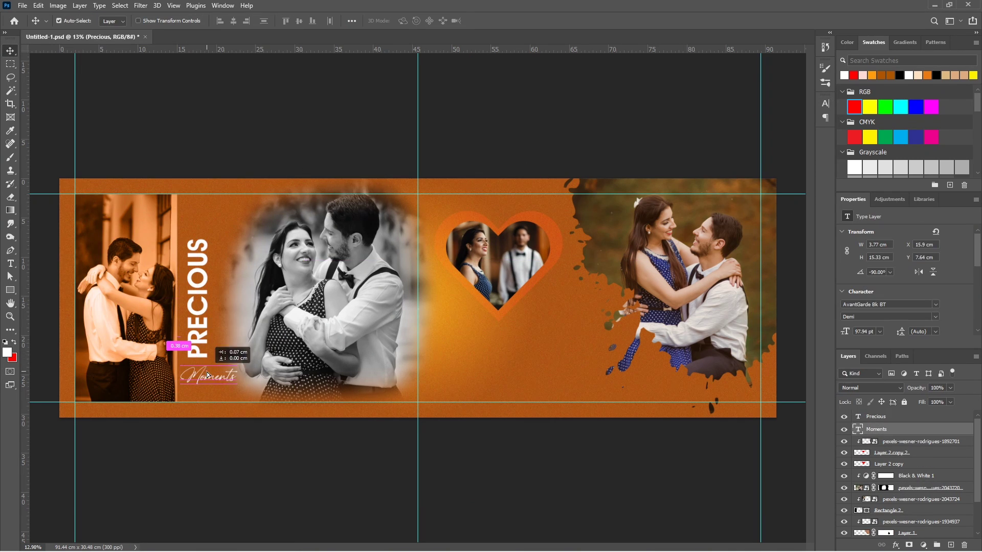
scroll(191, 359, "up", 5)
left_click(870, 107)
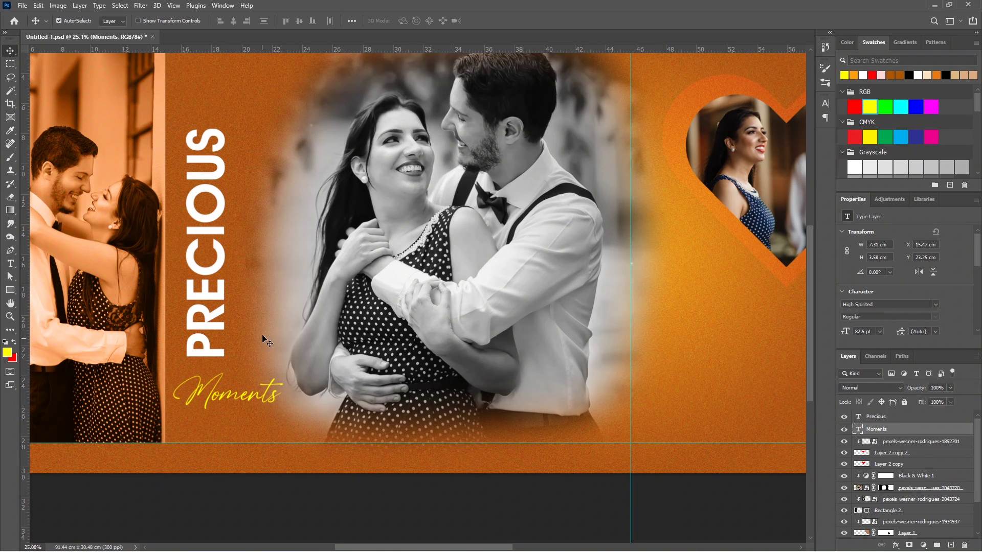
- Create a paragraph text box about 14.83 × 9.39 cm with placeholder text below the heart
scroll(169, 391, "down", 3)
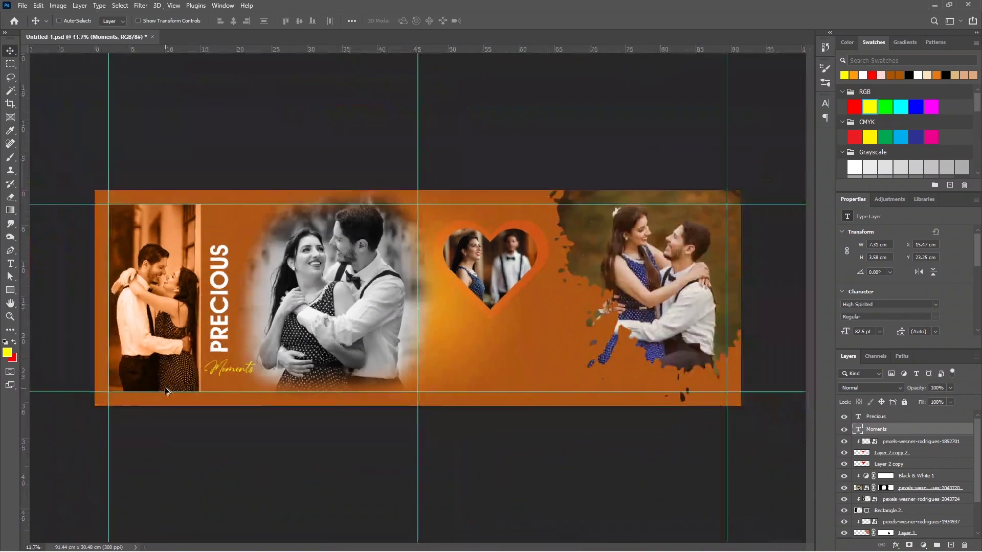
scroll(563, 305, "up", 1)
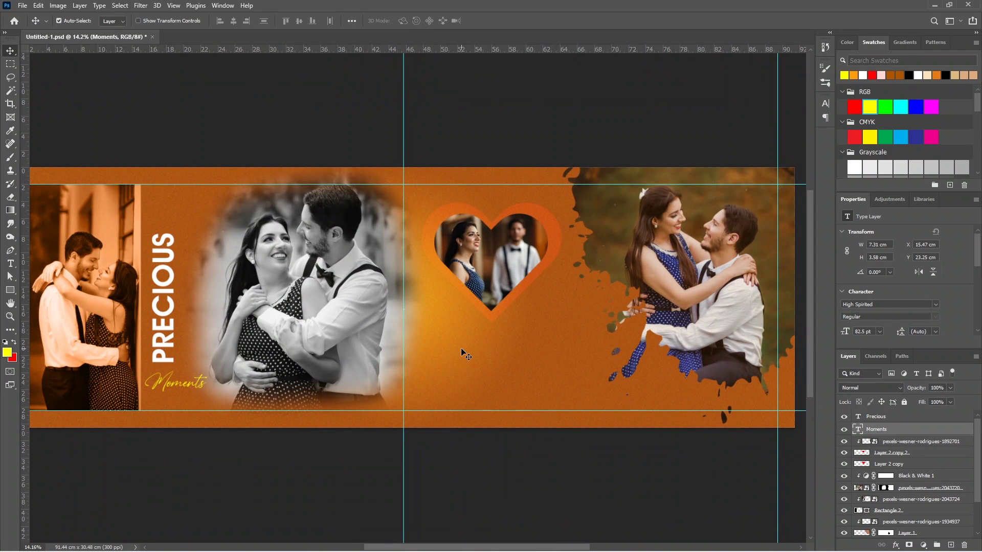
key("t")
scroll(454, 323, "left", 1)
left_click_drag(445, 323, 572, 403)
- Set the placeholder paragraph in AvantGarde Bk BT at 16 pt and replace it with the text beginning "is an incredible feeling. A person with a loving heart"
left_click(147, 20)
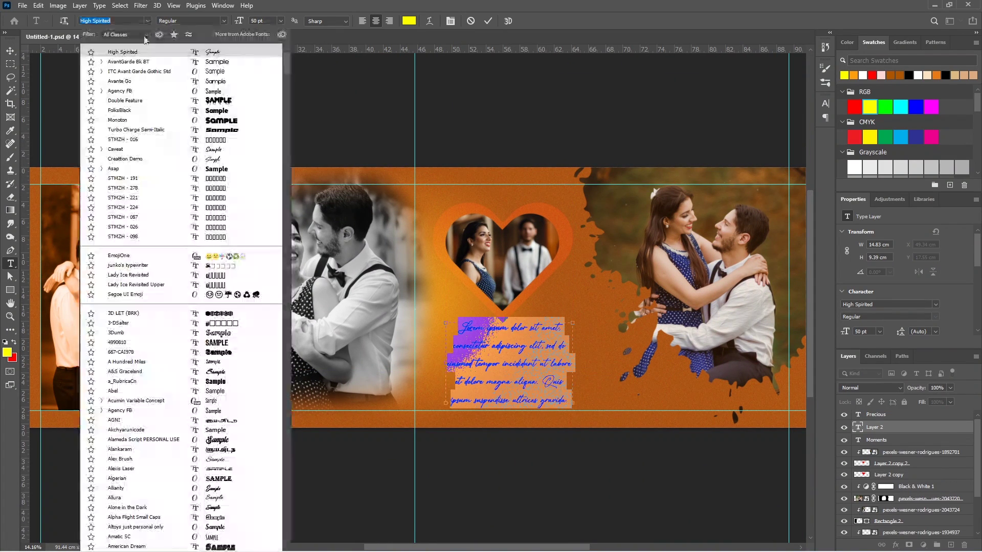
left_click(143, 61)
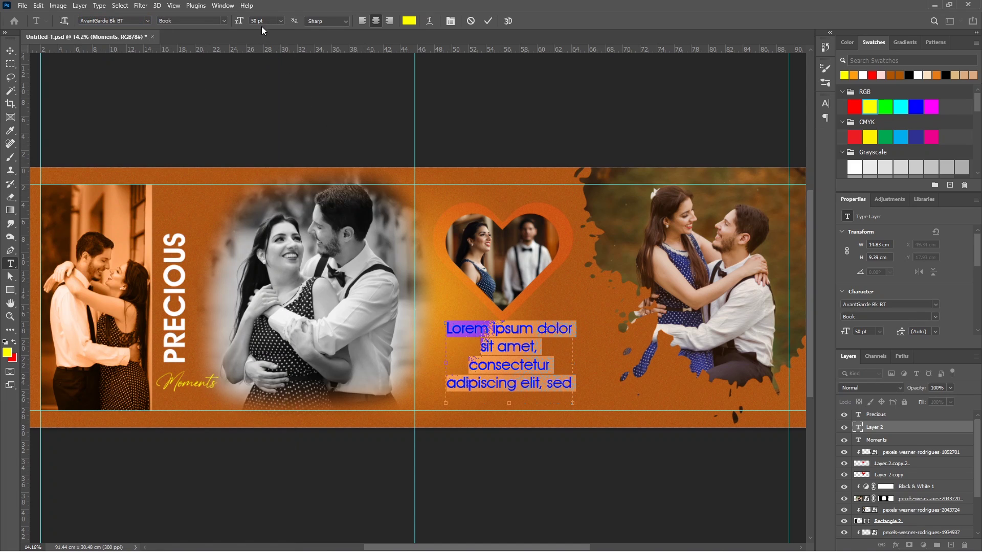
left_click(280, 21)
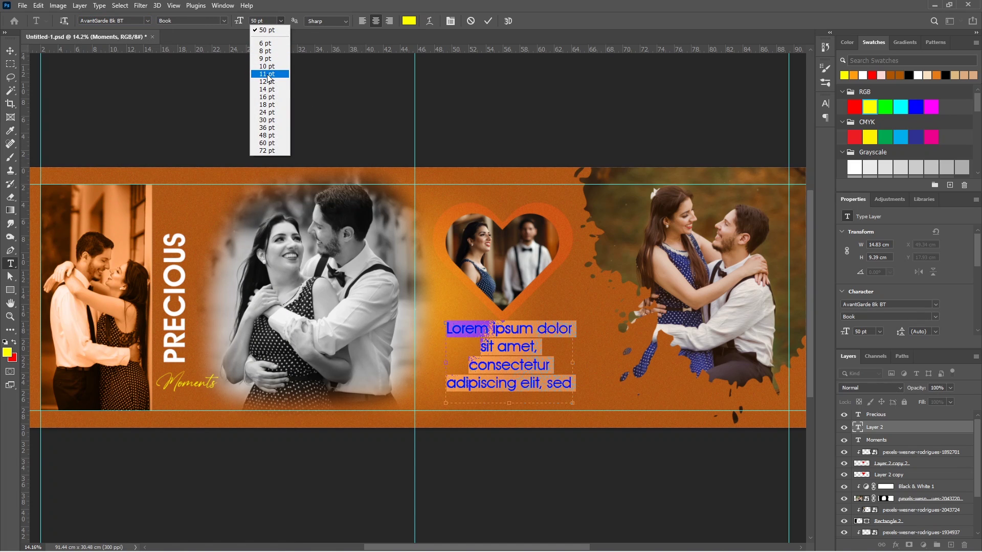
left_click(268, 97)
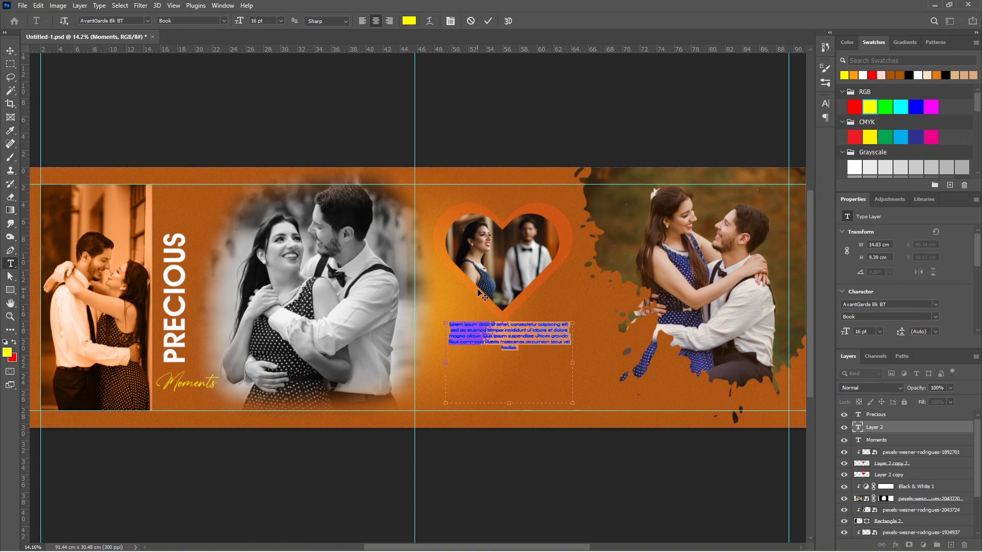
type("s an incredible feeling. A person with a loving heart is always ready to help others without any expectation. Love is the need of every individual since the day of birth. Love connects the two souls eternally and makes the world a beautiful place for them...!")
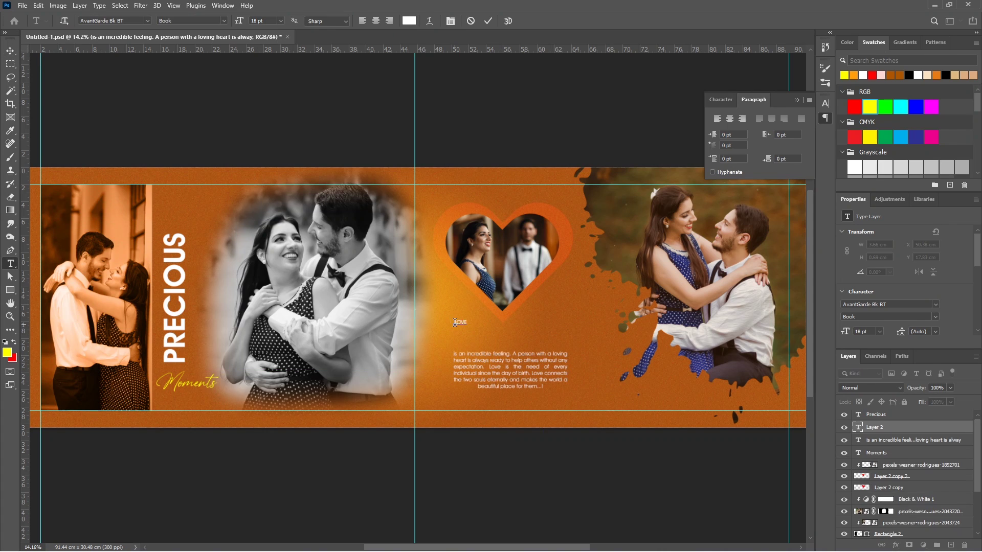
- Set the word LOVE in the Demi Oblique style and enlarge it above the paragraph
left_click(192, 21)
left_click(214, 47)
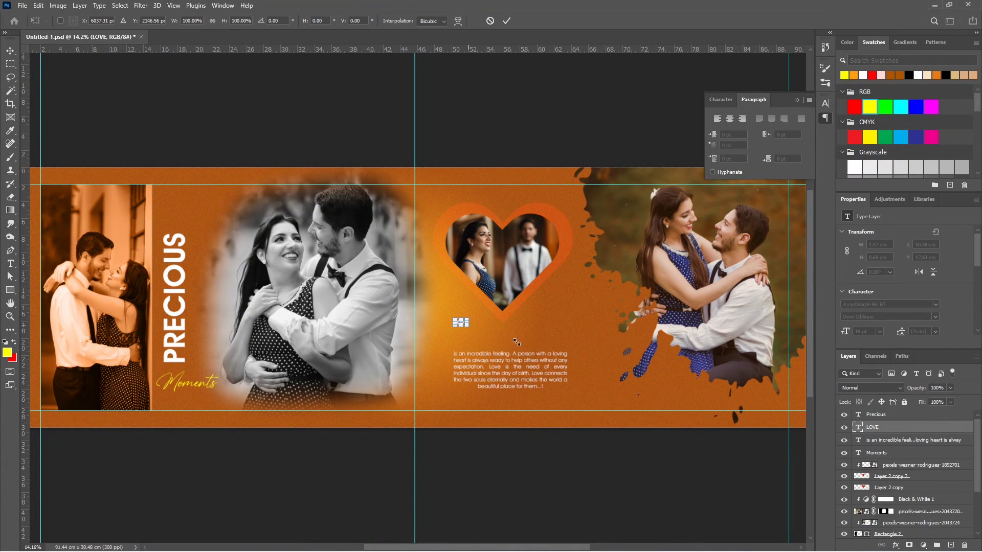
left_click_drag(468, 326, 575, 347)
- Move the hearts and their clipped photo up, and fit LOVE at 162.94 pt between the heart and the paragraph, matching the paragraph's width
key("v")
left_click(890, 487)
left_click(892, 463, "shift")
left_click(871, 427)
left_click(910, 439, "shift")
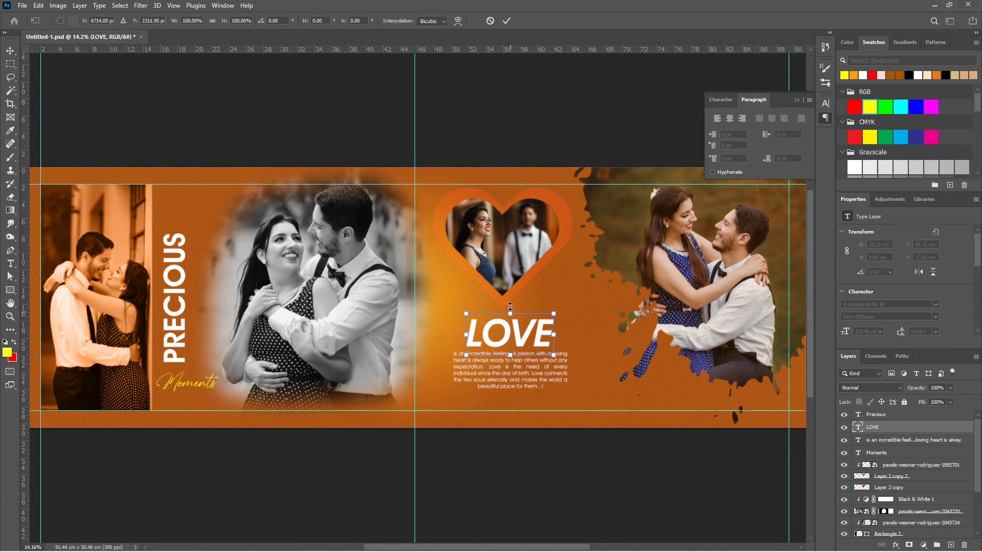
double_click(504, 323)
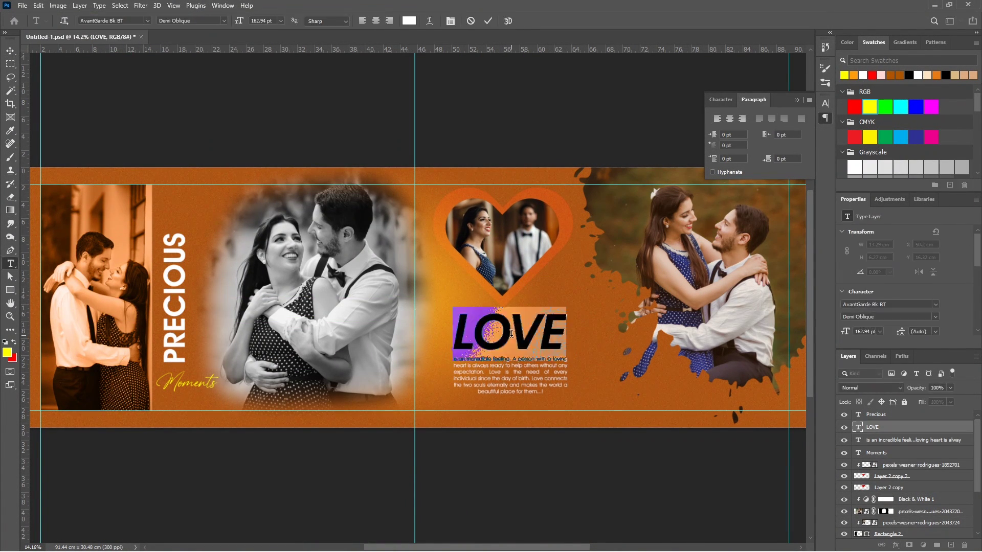
key("Escape")
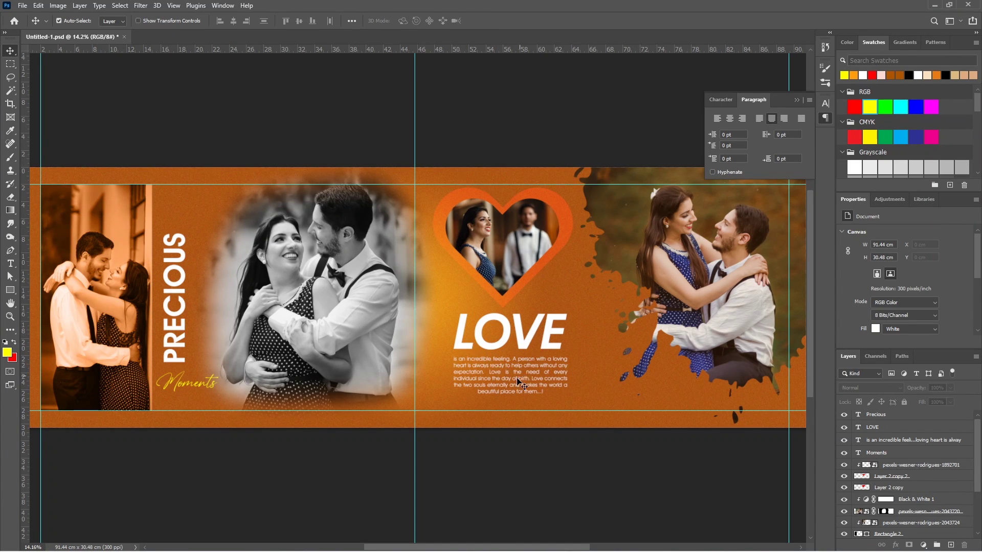
- Add a Curves adjustment above all layers with the black point at input 12 and the white point at input 233
left_click(895, 415)
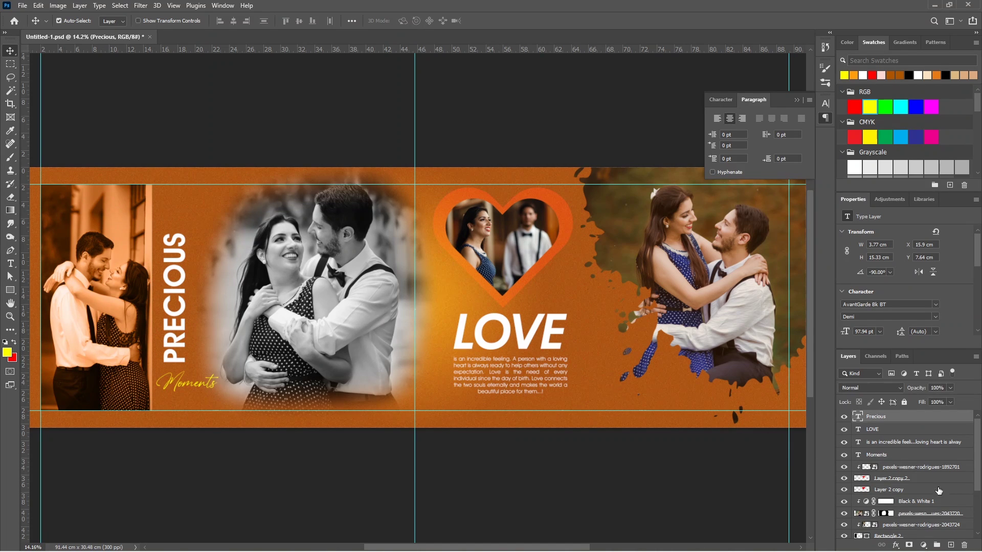
left_click(923, 544)
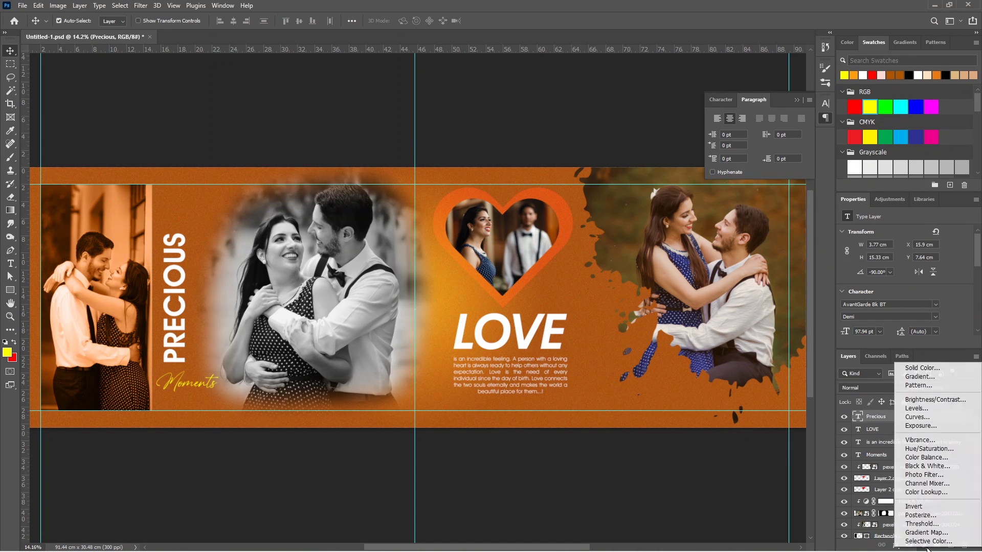
left_click(922, 416)
scroll(871, 317, "down", 2)
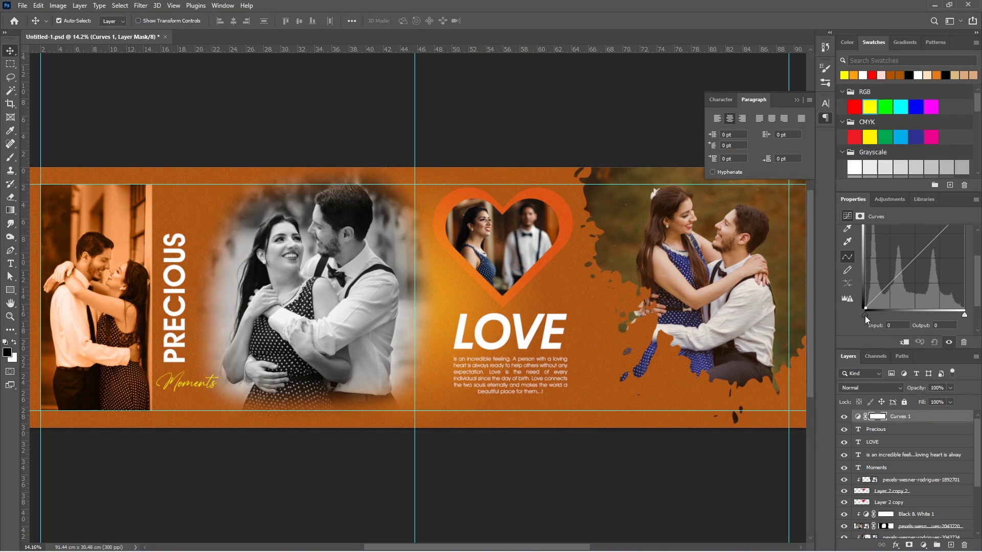
left_click_drag(865, 315, 870, 317)
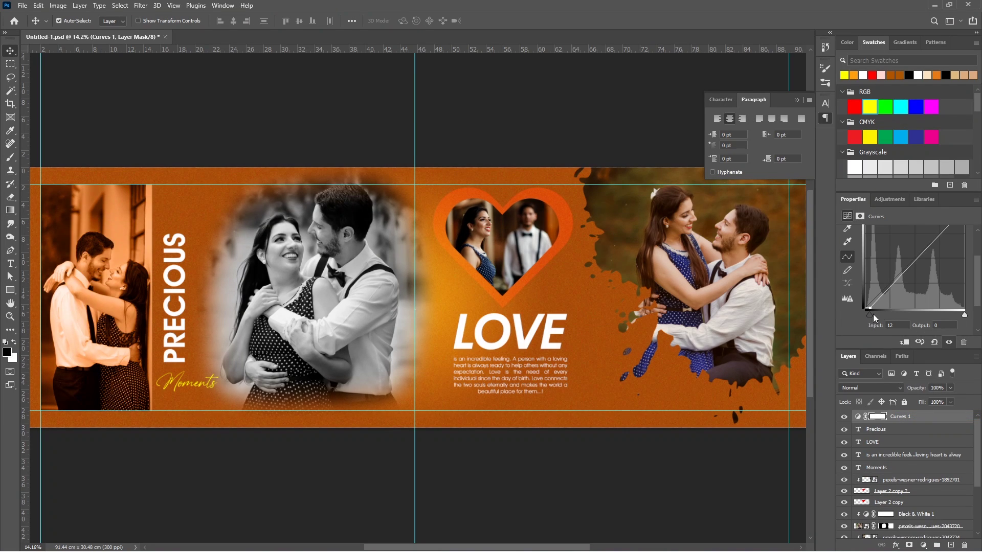
left_click_drag(966, 316, 957, 319)
left_click(796, 100)
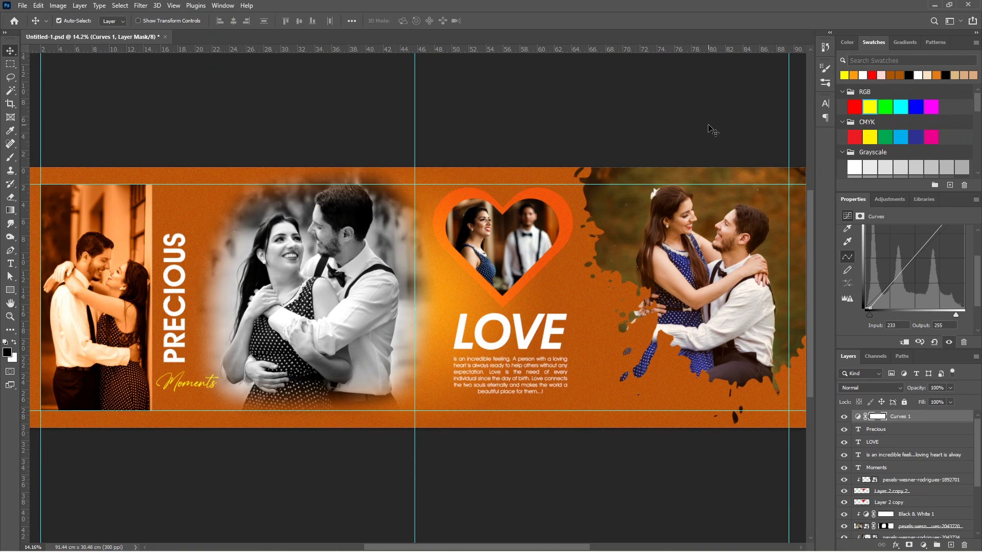